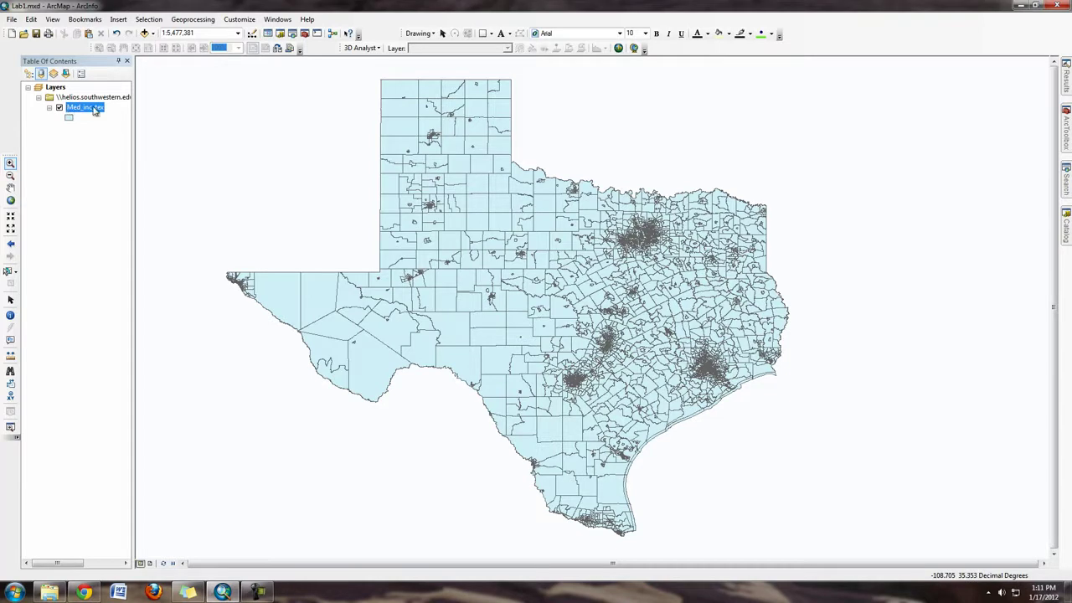
# Set the Med_inc_tex layer's symbology to graduated colors based on the Med_inc field.
pyautogui.rightClick(84, 109)
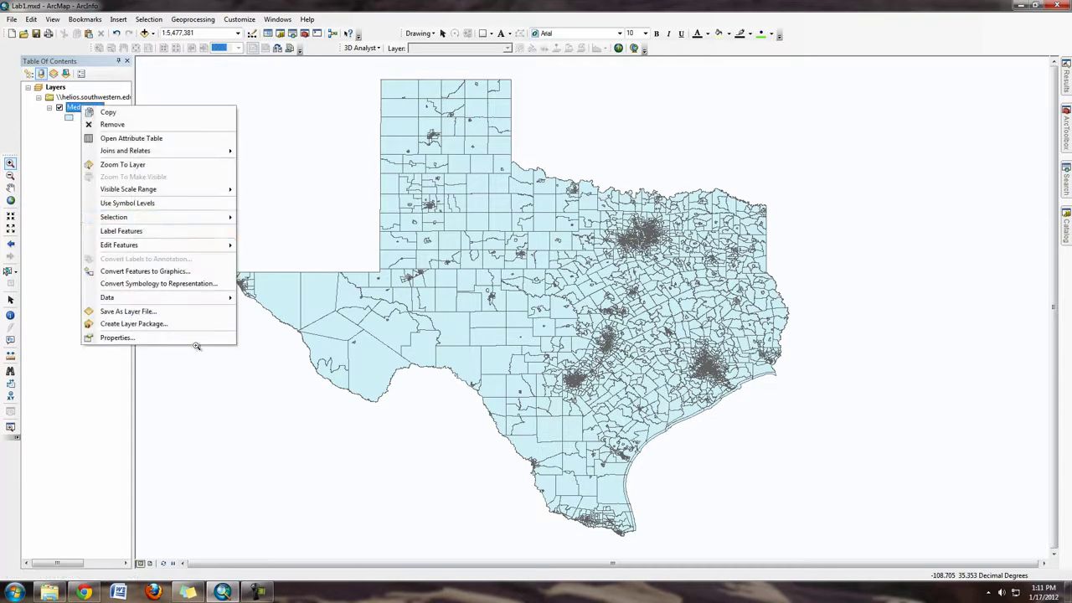
pyautogui.click(199, 336)
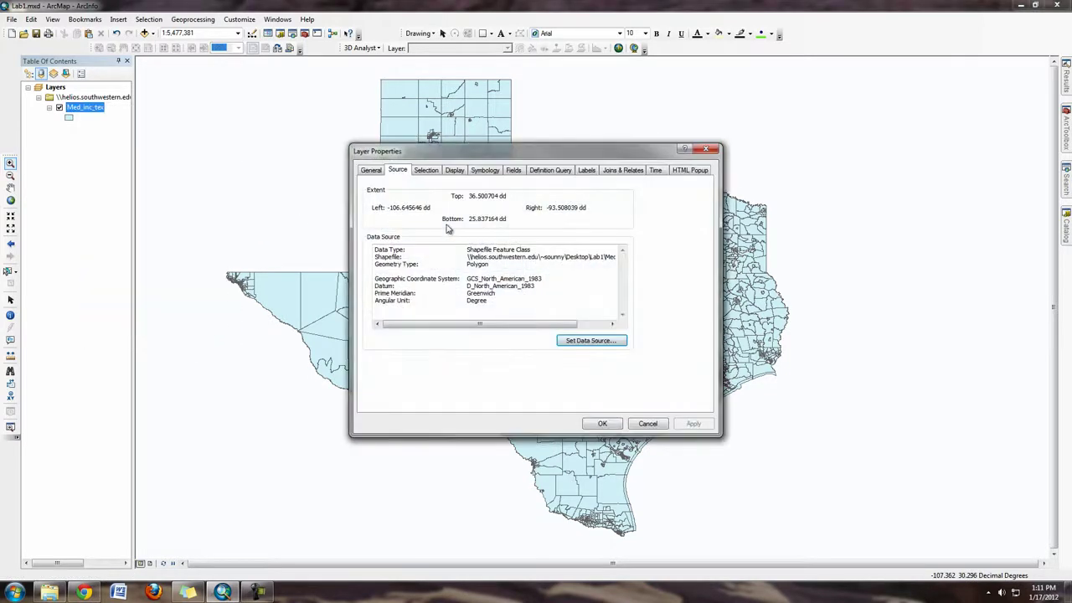
pyautogui.click(487, 171)
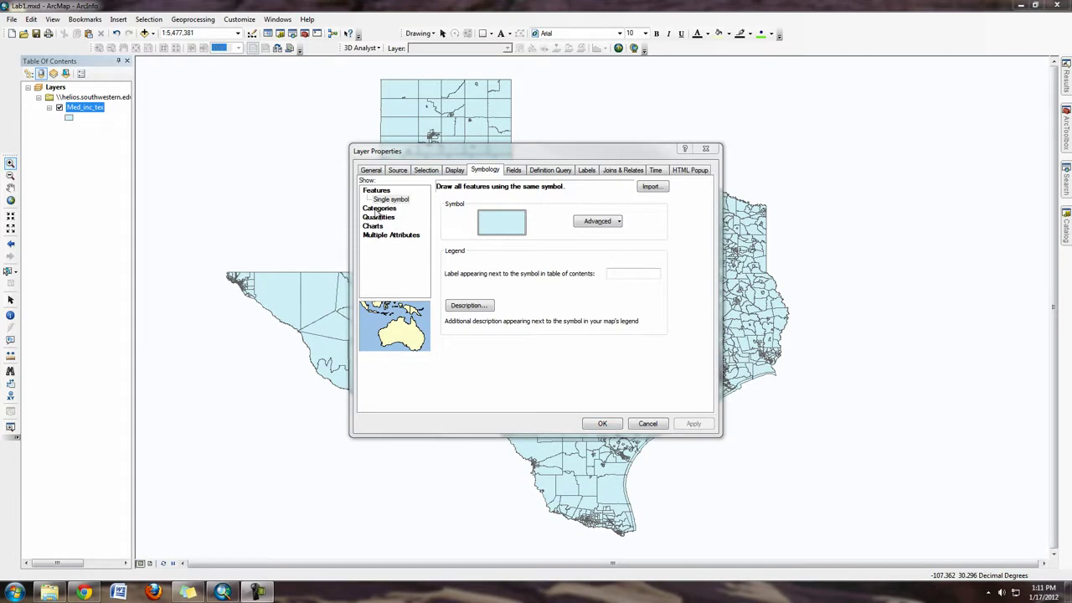
pyautogui.click(379, 216)
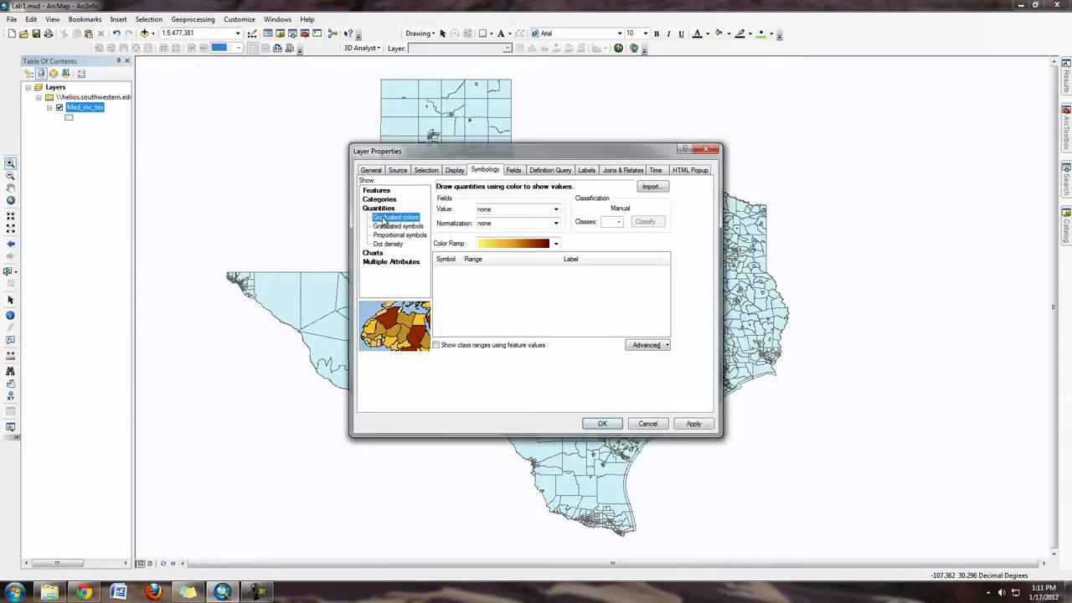
pyautogui.click(552, 211)
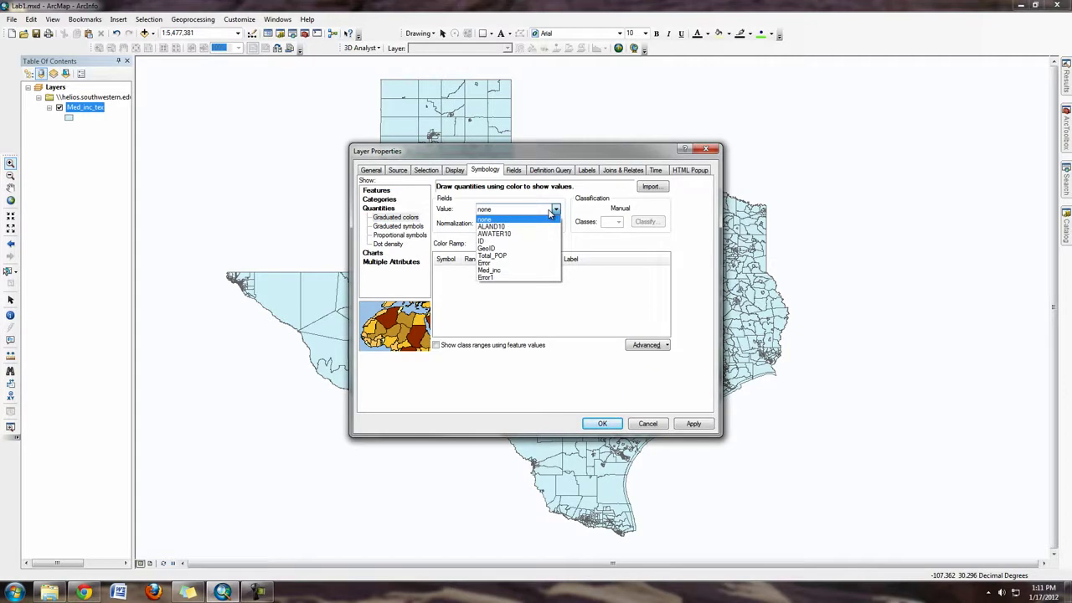
pyautogui.click(530, 270)
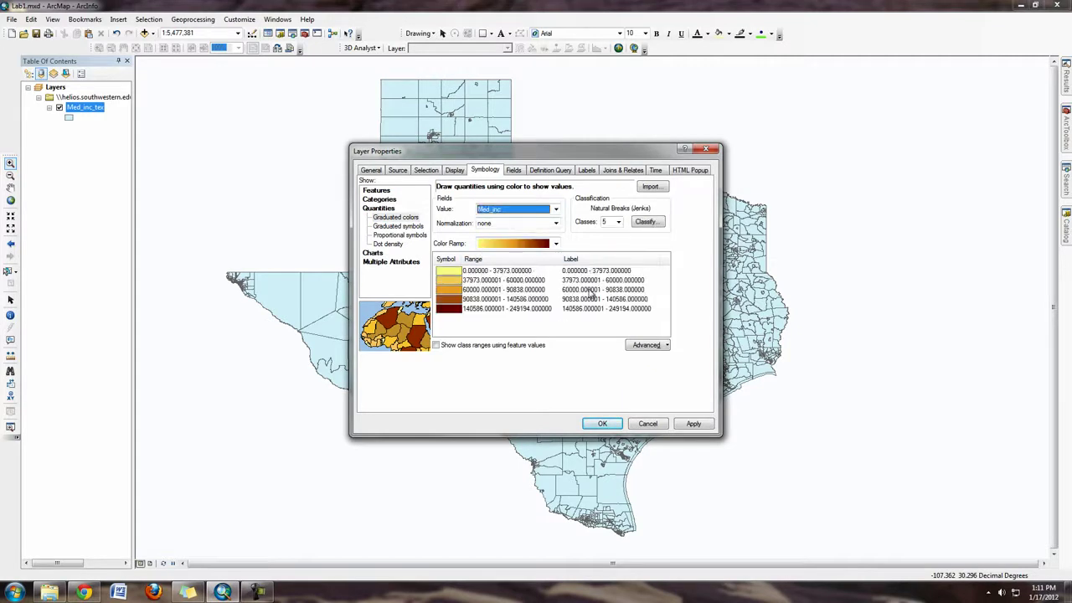
# Apply a light-to-dark green color ramp to the income classes and move the properties dialog clear of the map.
pyautogui.click(555, 242)
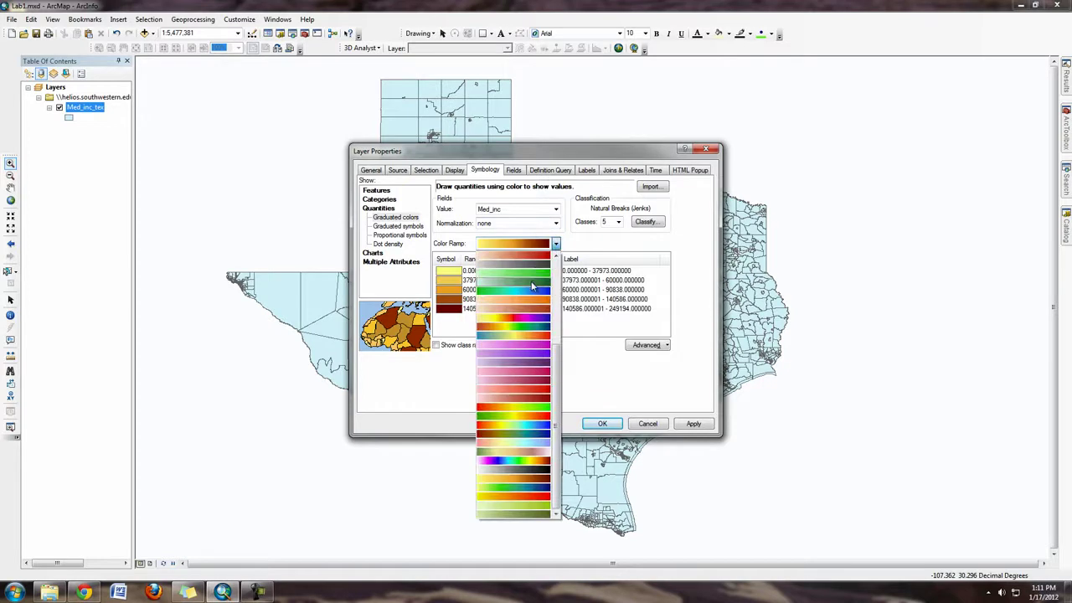
pyautogui.click(531, 287)
pyautogui.click(694, 424)
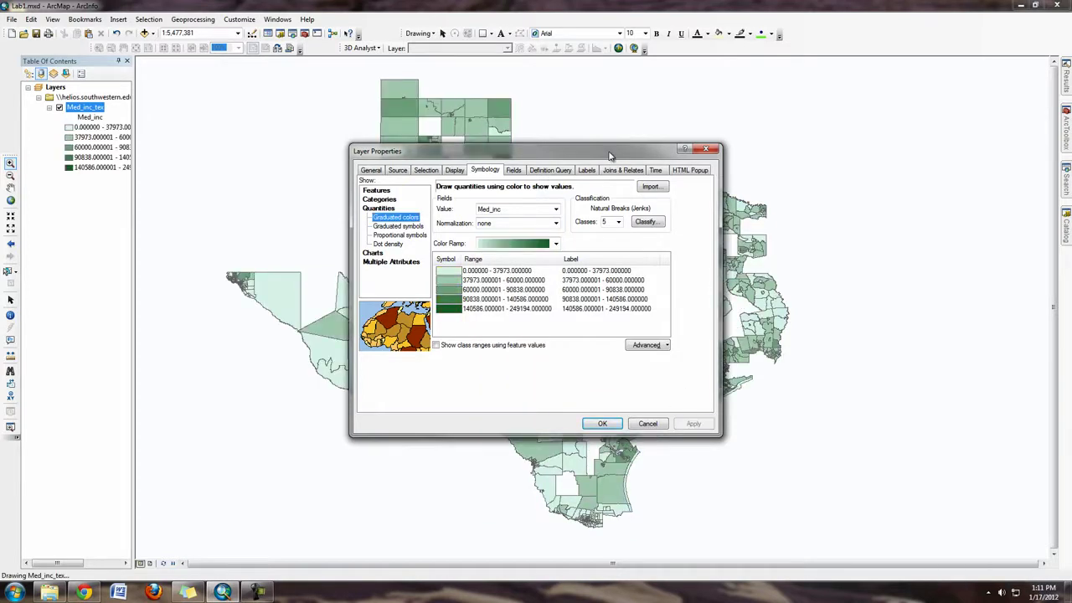
pyautogui.moveTo(610, 155); pyautogui.dragTo(831, 62)
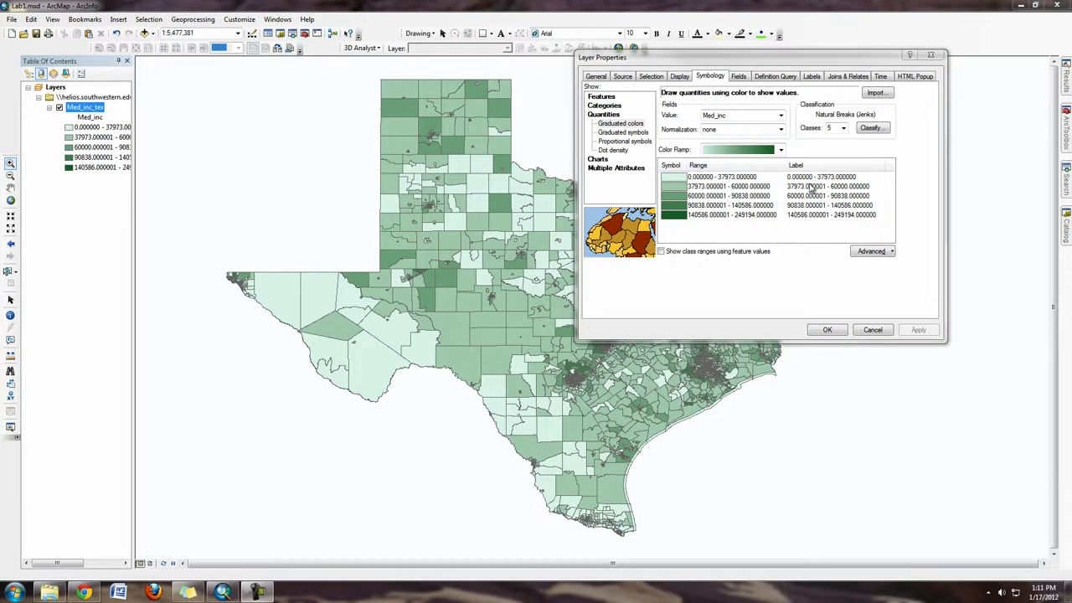
# Exclude records where "Med_inc" = 0 from the layer's classification.
pyautogui.click(877, 131)
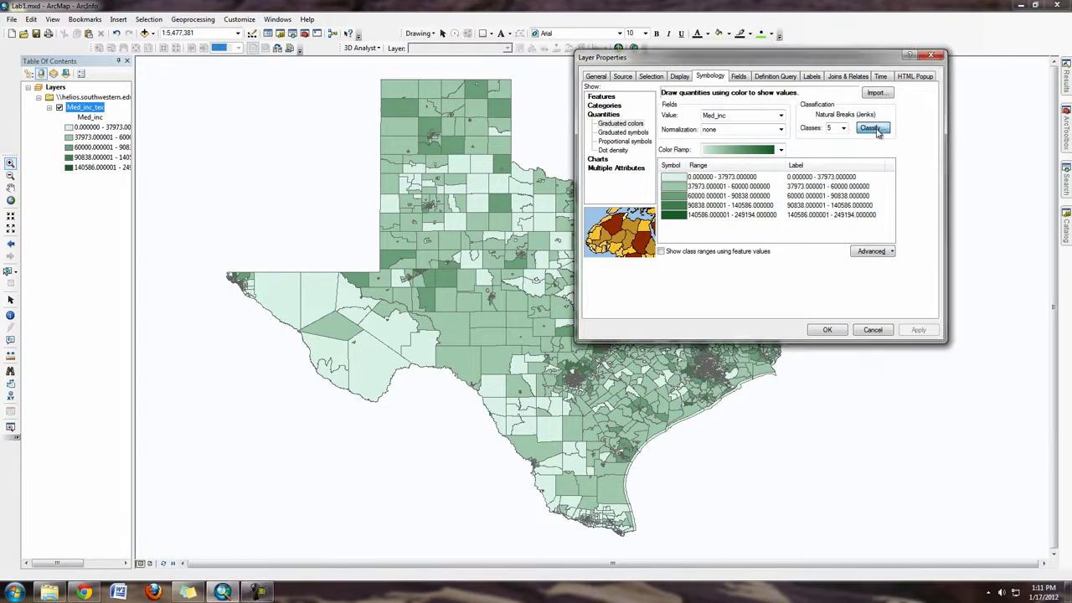
pyautogui.moveTo(803, 72); pyautogui.dragTo(776, 106)
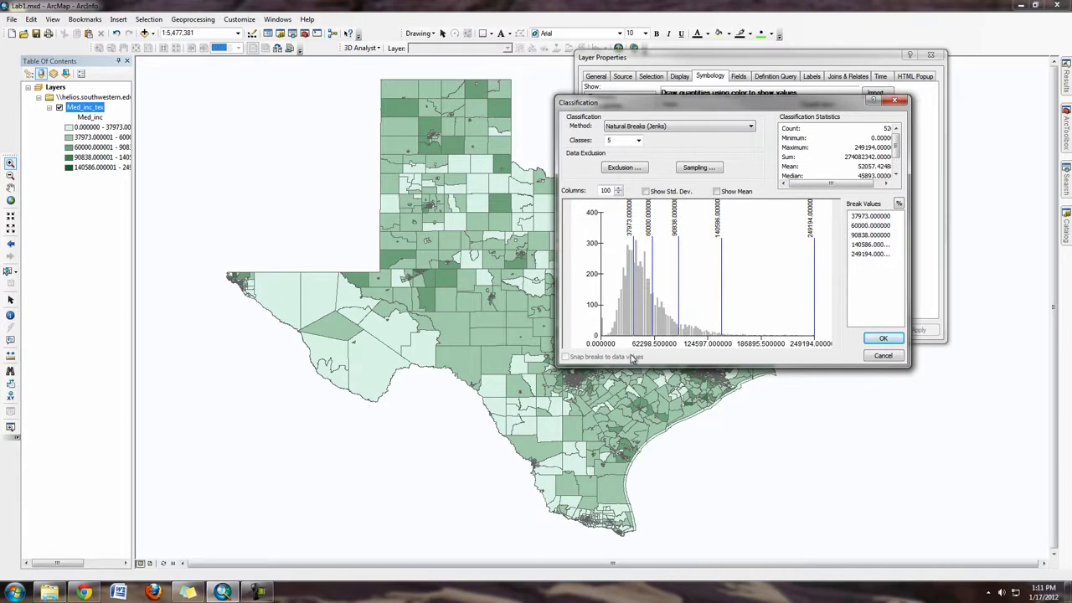
pyautogui.click(636, 169)
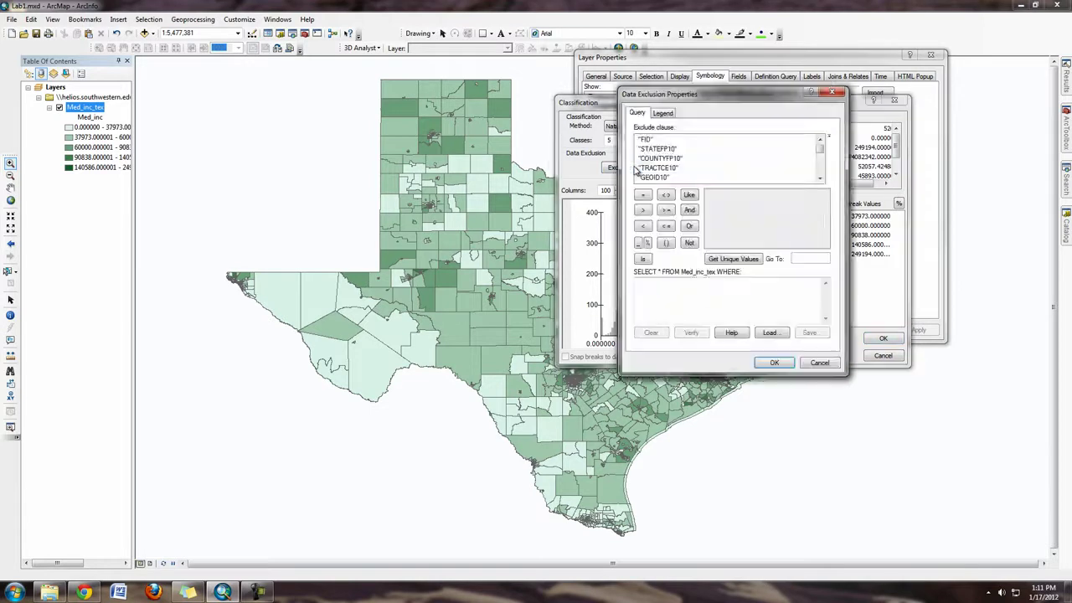
pyautogui.scroll(-4, 669, 168)
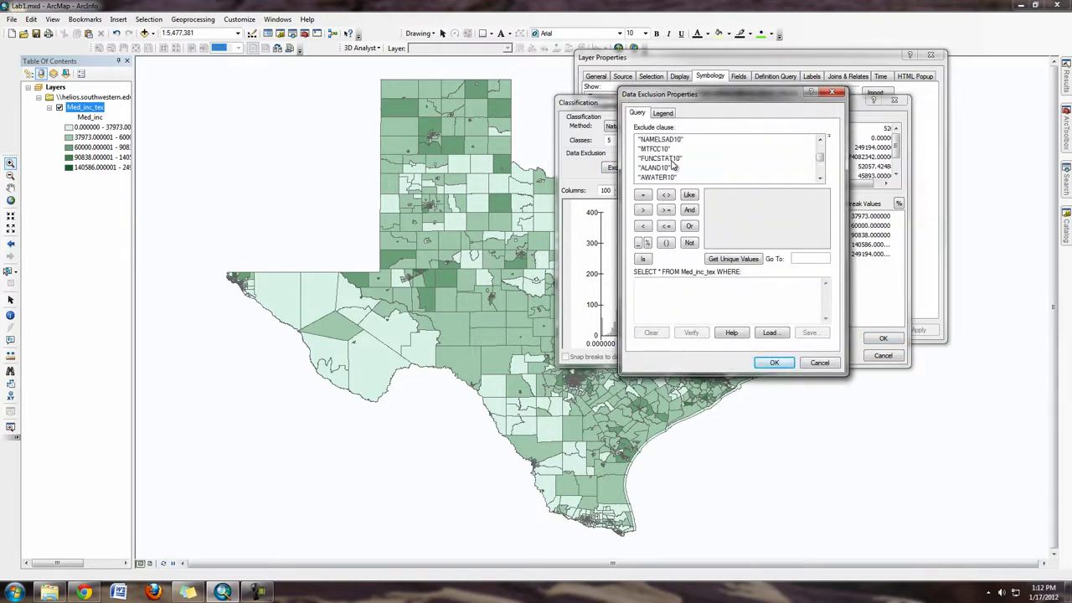
pyautogui.scroll(-1, 669, 168)
pyautogui.click(654, 168)
pyautogui.doubleClick(655, 169)
pyautogui.click(642, 195)
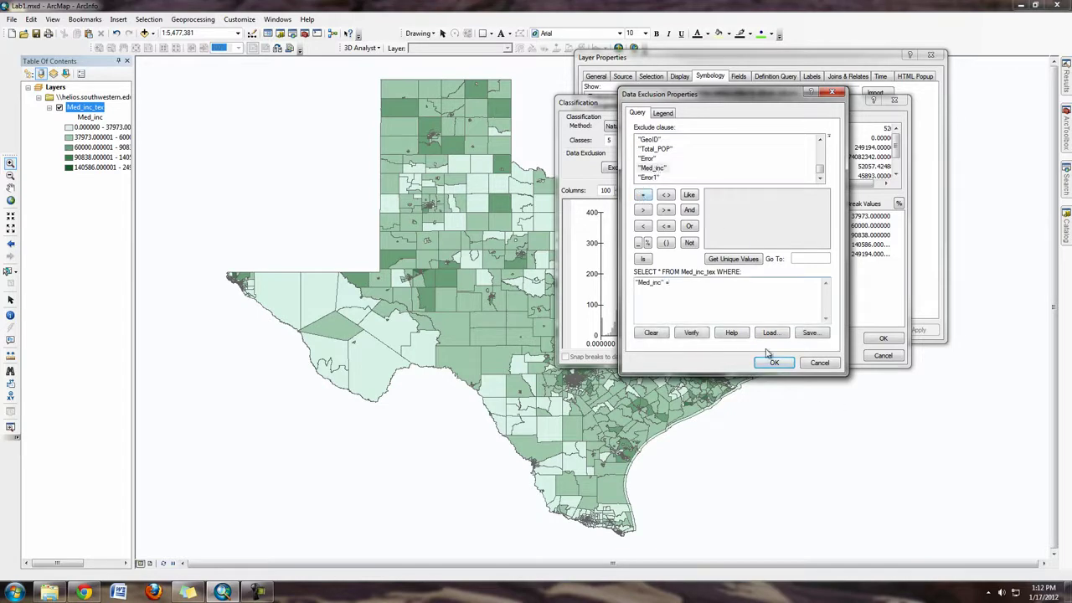
pyautogui.click(720, 258)
pyautogui.doubleClick(711, 196)
pyautogui.click(774, 363)
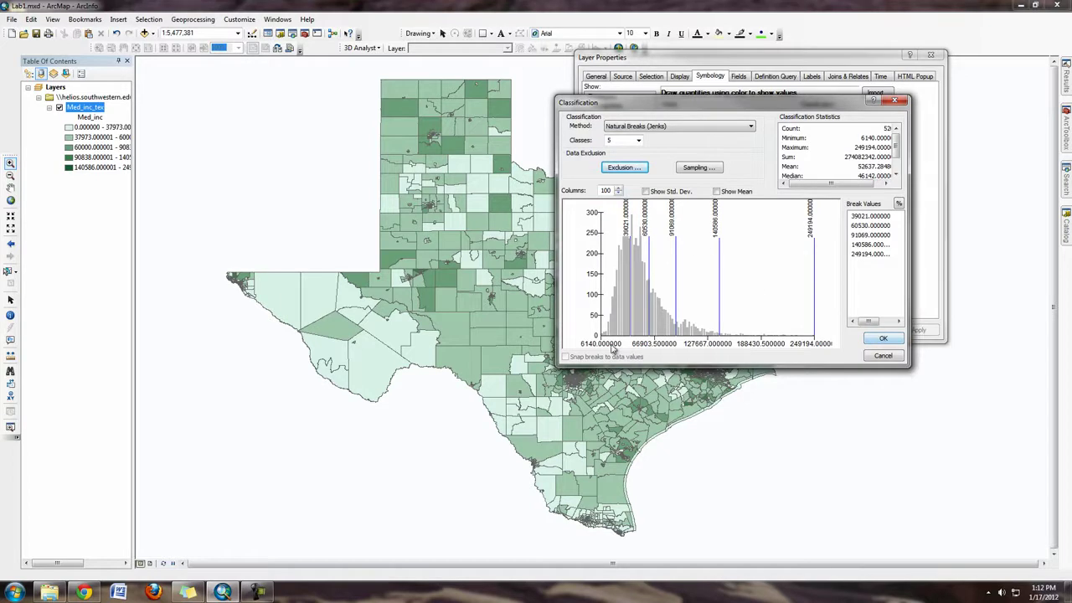
pyautogui.click(886, 341)
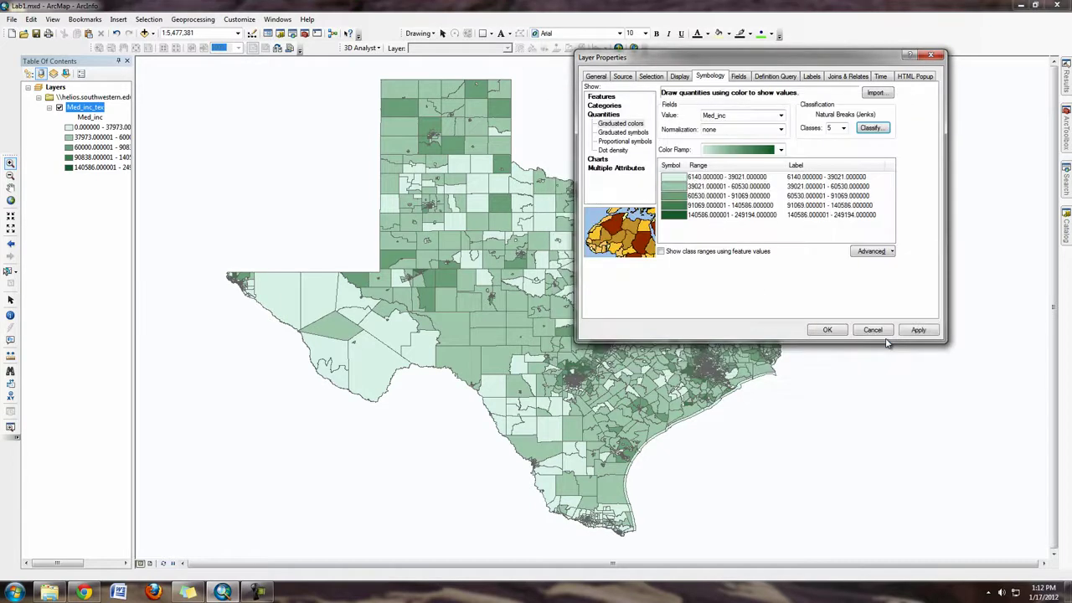
# Reopen the classification settings and delete the data exclusion query for Med_inc.
pyautogui.click(887, 134)
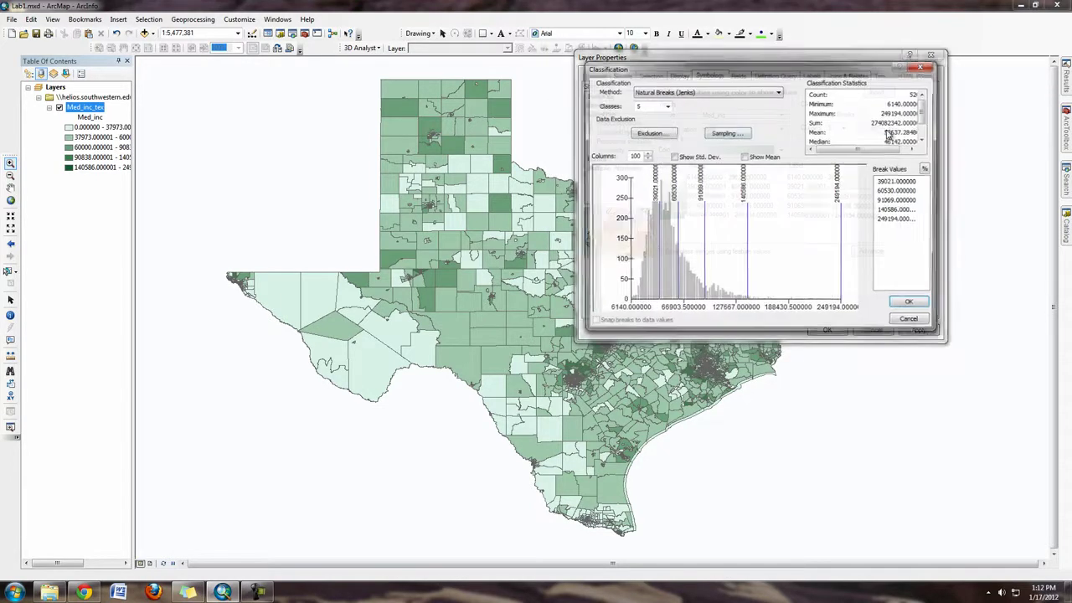
pyautogui.click(662, 137)
pyautogui.moveTo(753, 254); pyautogui.dragTo(509, 224)
pyautogui.click(801, 327)
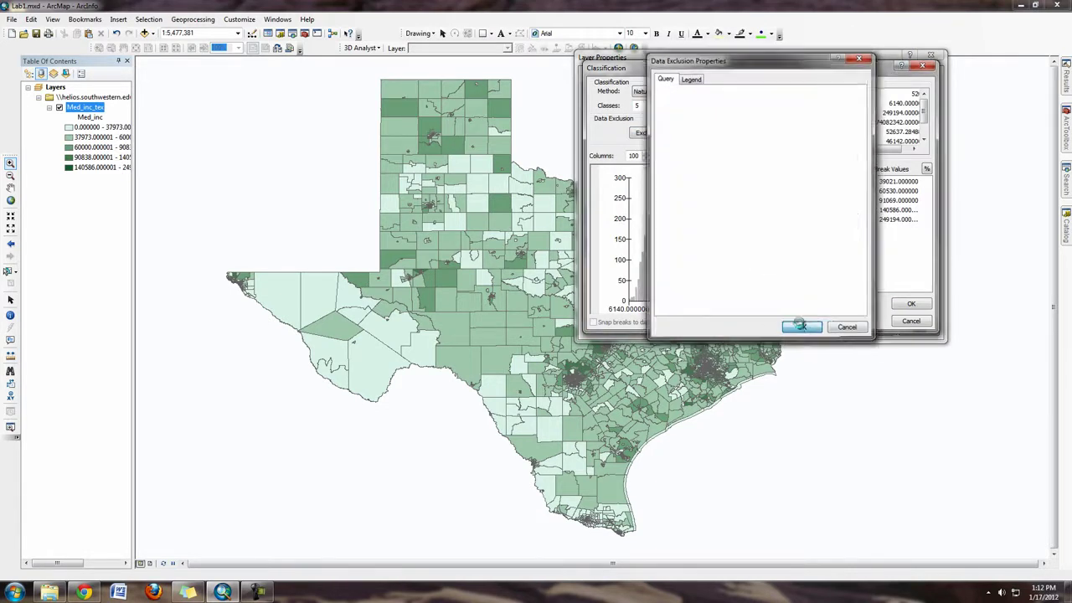
# Set the first class break value to 0.
pyautogui.click(896, 182)
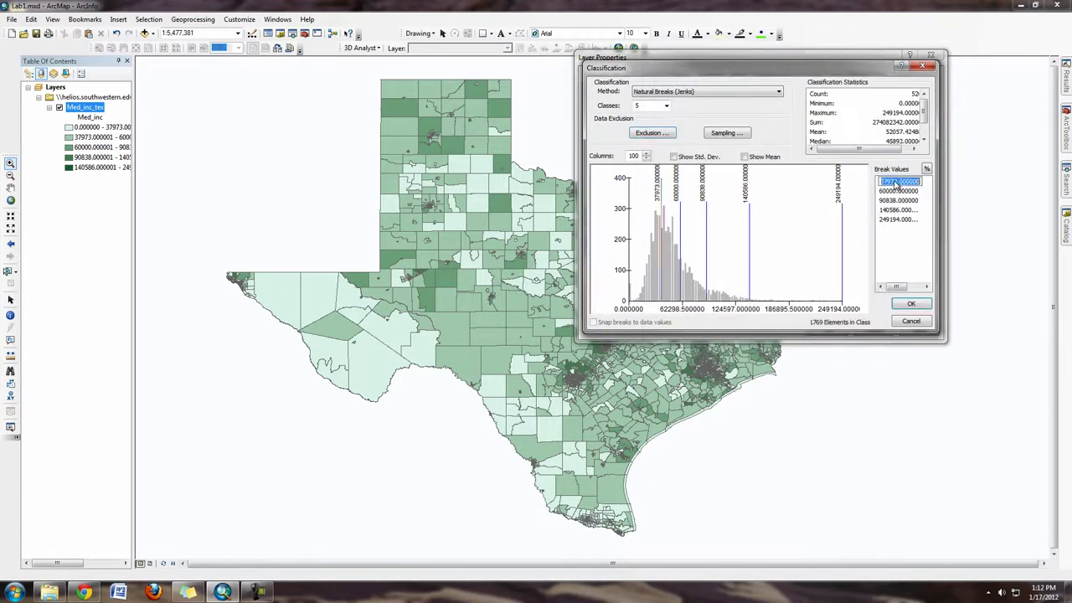
pyautogui.write('0')
pyautogui.press('Return')
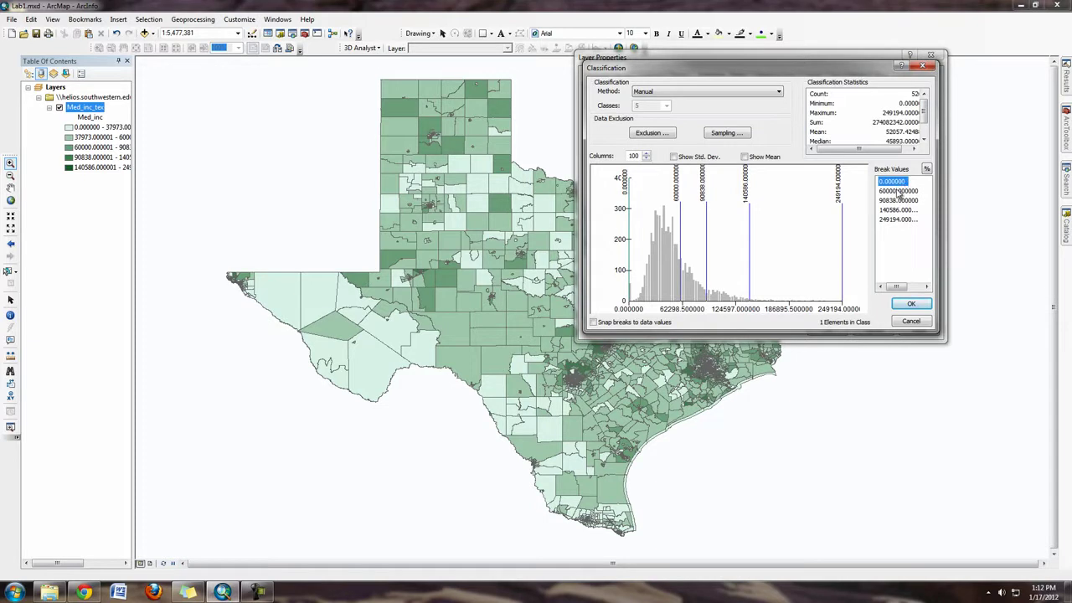
# Set the first class break value to 1 and the second to 15000.
pyautogui.click(900, 192)
pyautogui.click(893, 182)
pyautogui.write('1')
pyautogui.press('Return')
pyautogui.click(901, 192)
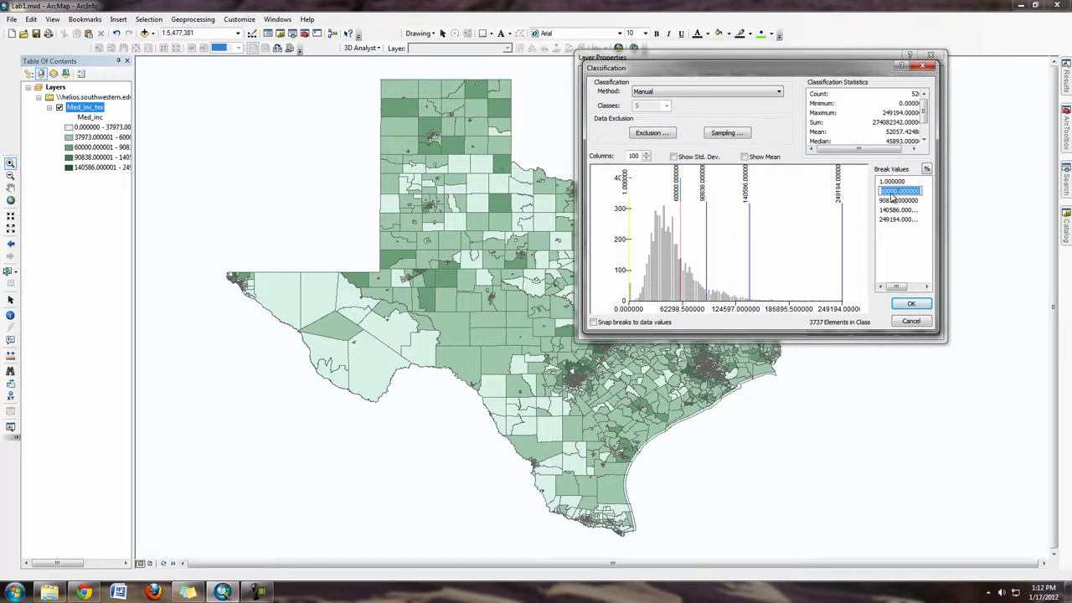
pyautogui.write('15000')
pyautogui.press('Return')
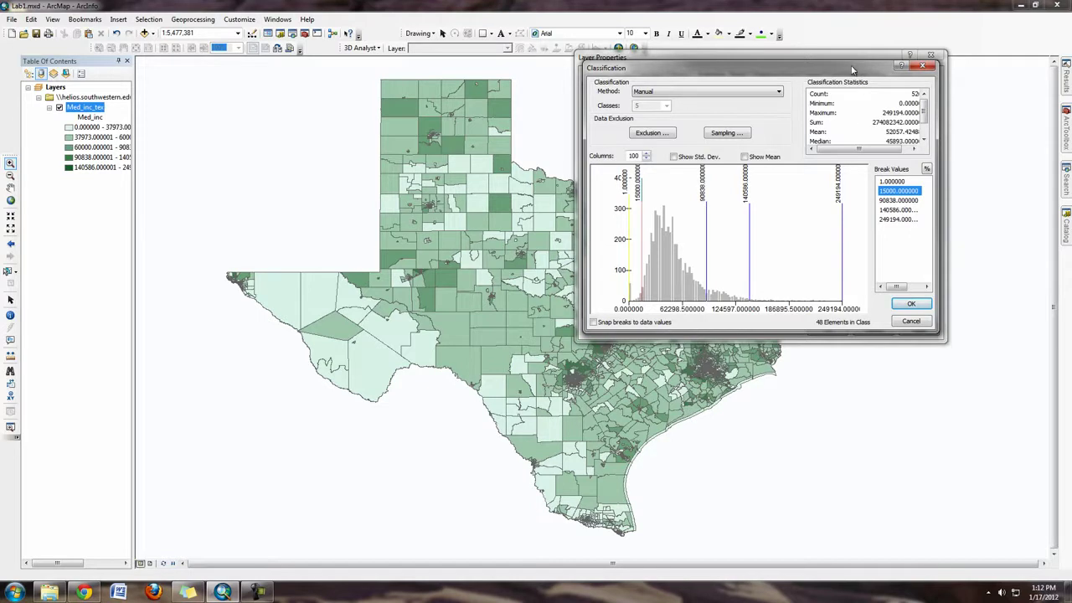
# Switch to Chrome, search for "poverty line", and examine the 2009 Federal Poverty Guidelines table for the 48 contiguous states.
pyautogui.click(84, 593)
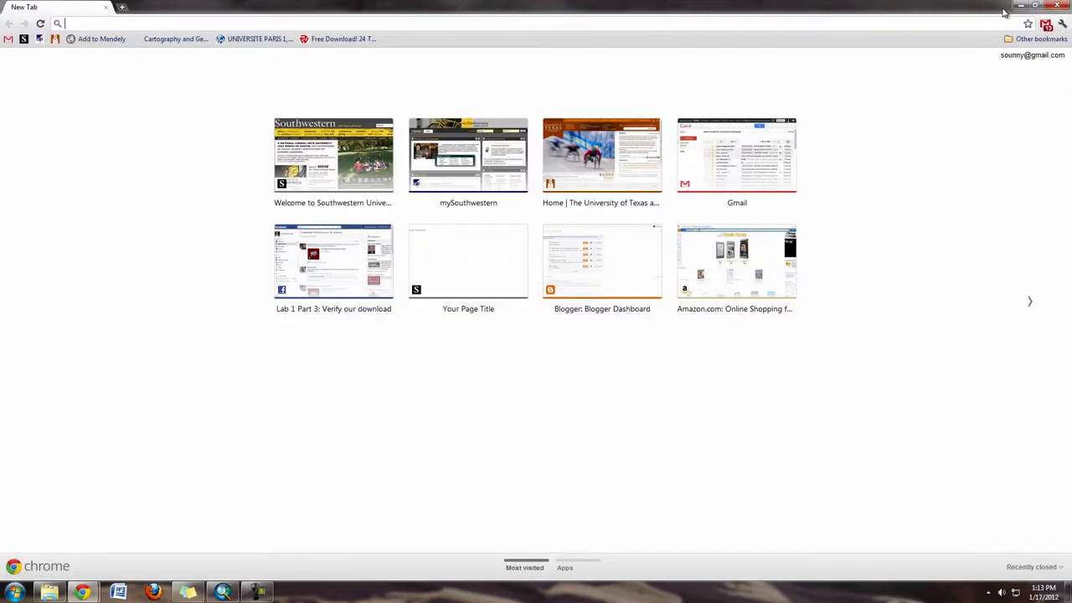
pyautogui.click(1036, 6)
pyautogui.moveTo(716, 142); pyautogui.dragTo(487, 138)
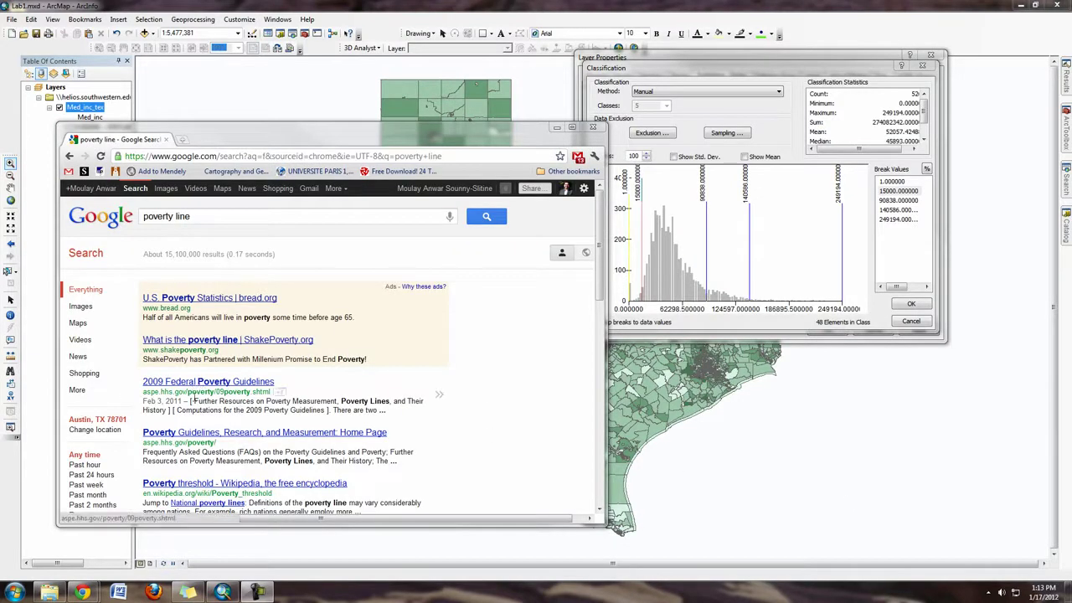
pyautogui.click(243, 386)
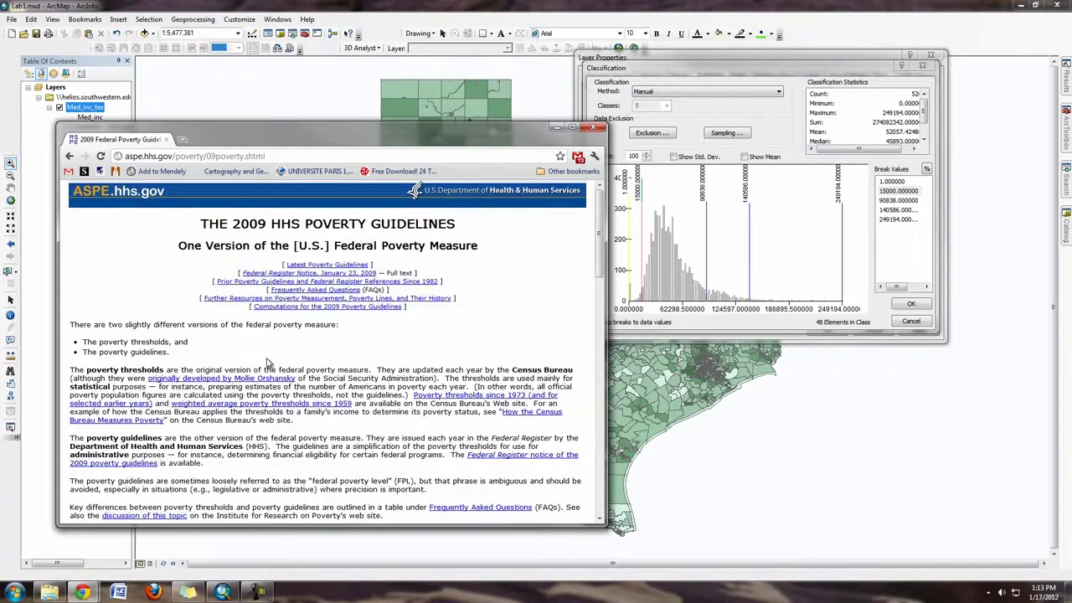
pyautogui.scroll(-3, 268, 361)
pyautogui.scroll(-3, 268, 362)
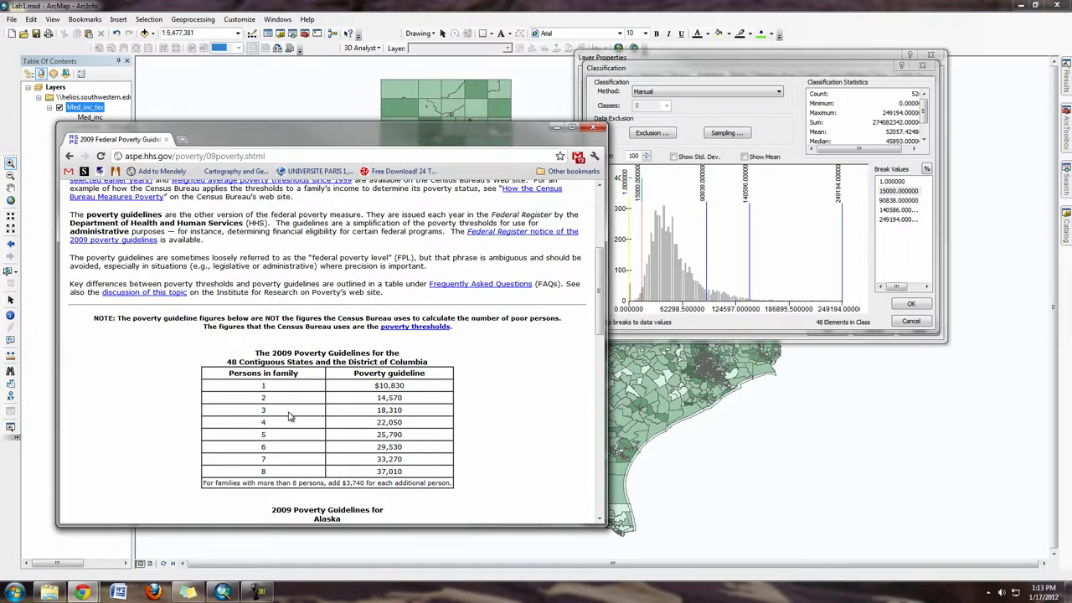
pyautogui.scroll(-3, 289, 417)
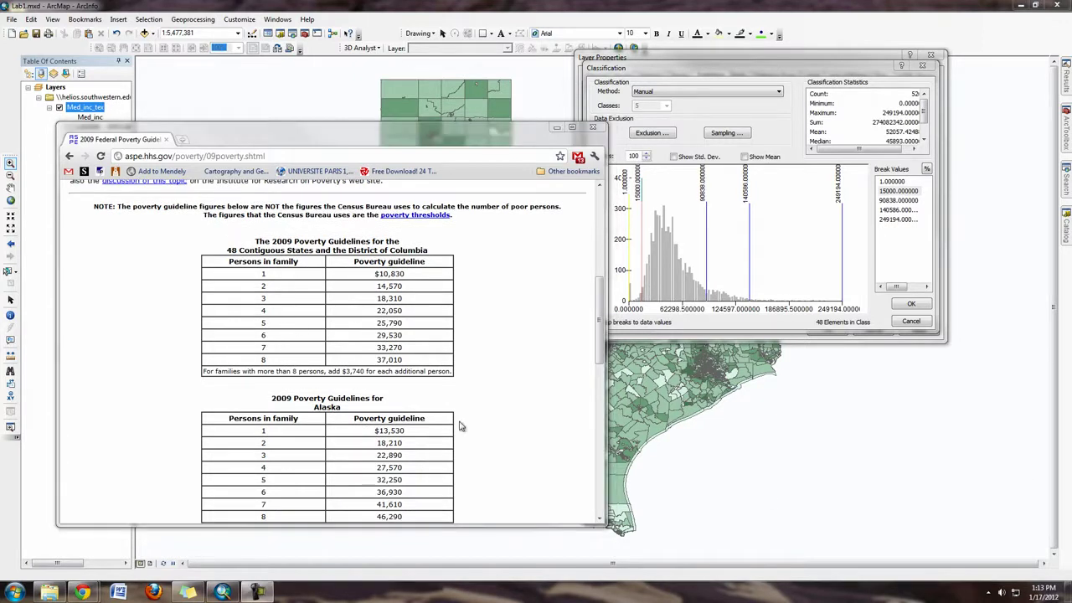
# Search in a new browser tab for the average household size in the USA and check the Census Bureau result.
pyautogui.click(182, 140)
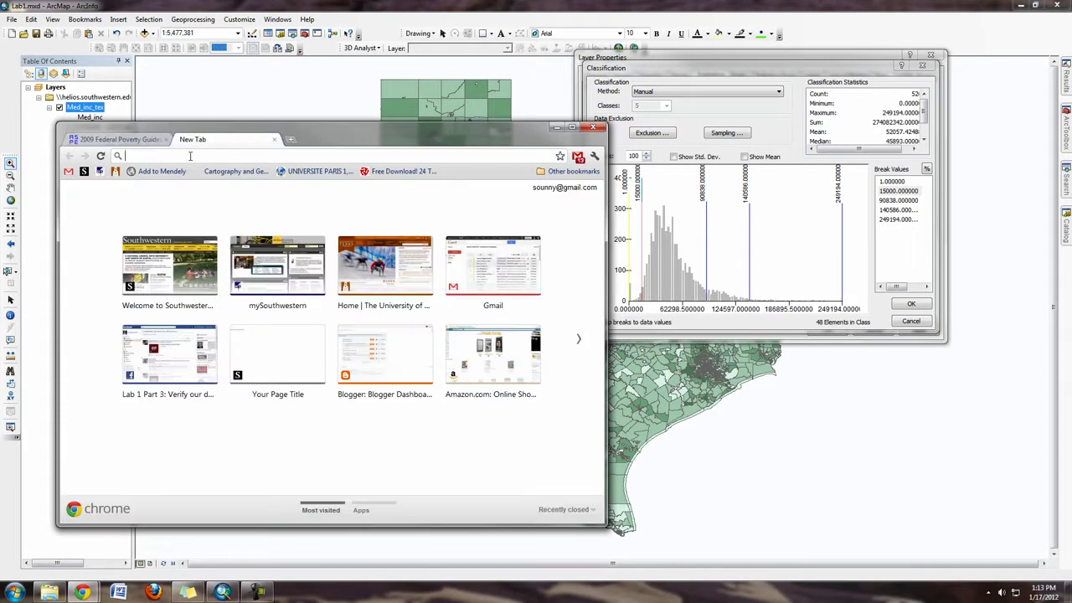
pyautogui.write('aervage')
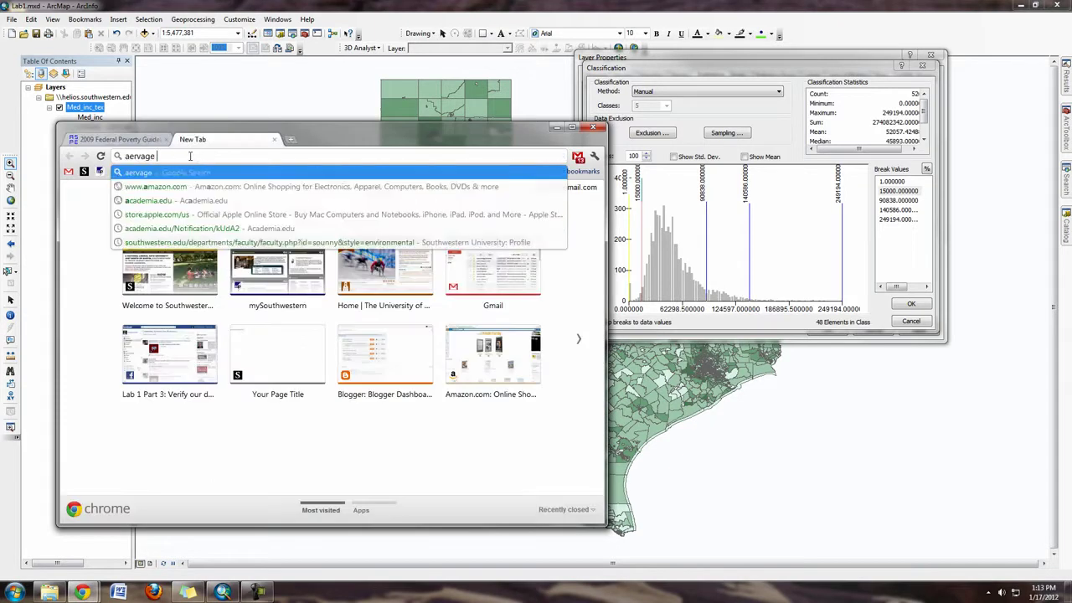
pyautogui.write(' housho')
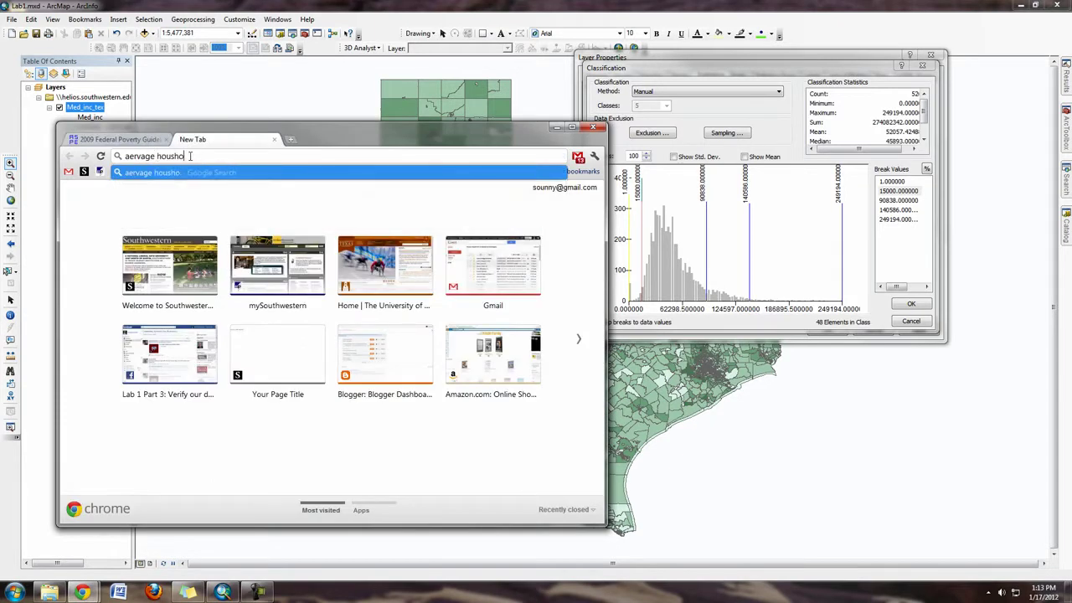
pyautogui.write('ld size in usa')
pyautogui.press('Return')
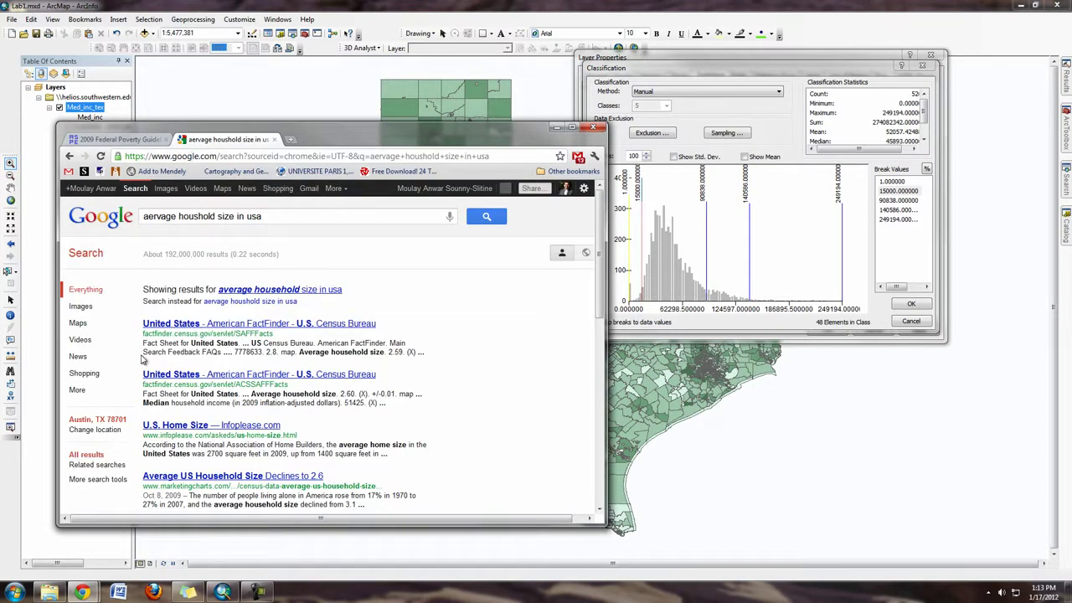
pyautogui.click(326, 324)
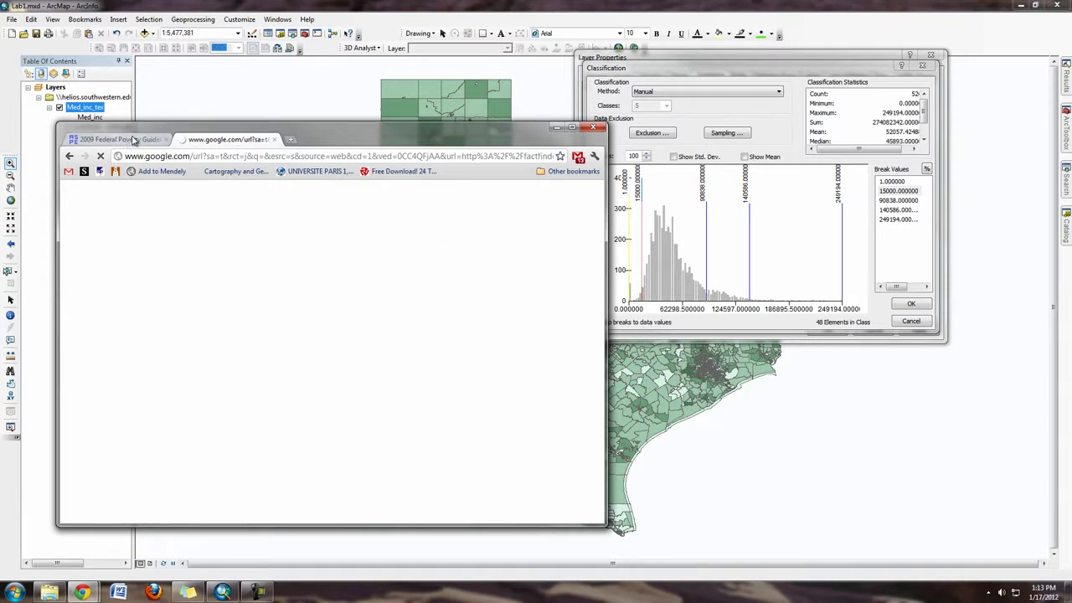
pyautogui.click(70, 155)
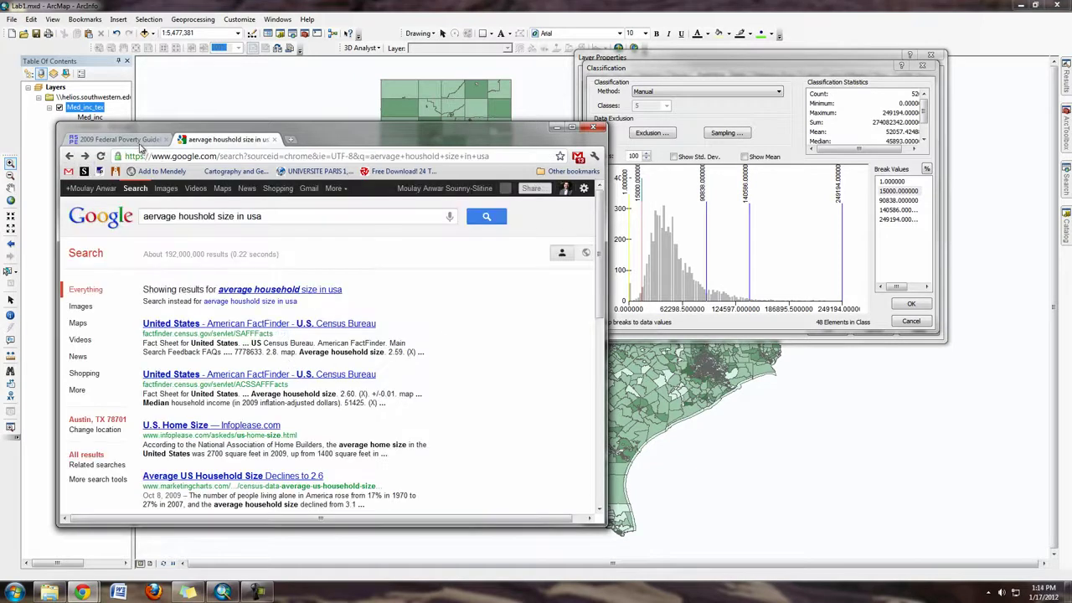
# Return to the 2009 poverty guidelines page and compare the thresholds by family size for the 48 contiguous states.
pyautogui.click(134, 140)
pyautogui.scroll(-1, 389, 310)
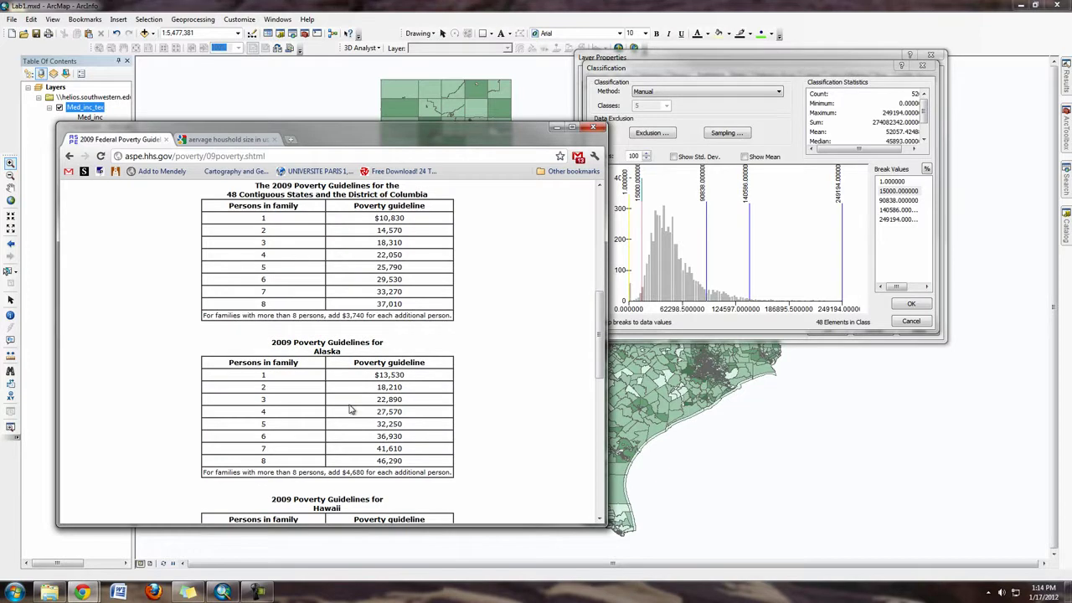
pyautogui.scroll(-5, 351, 410)
pyautogui.scroll(6, 352, 411)
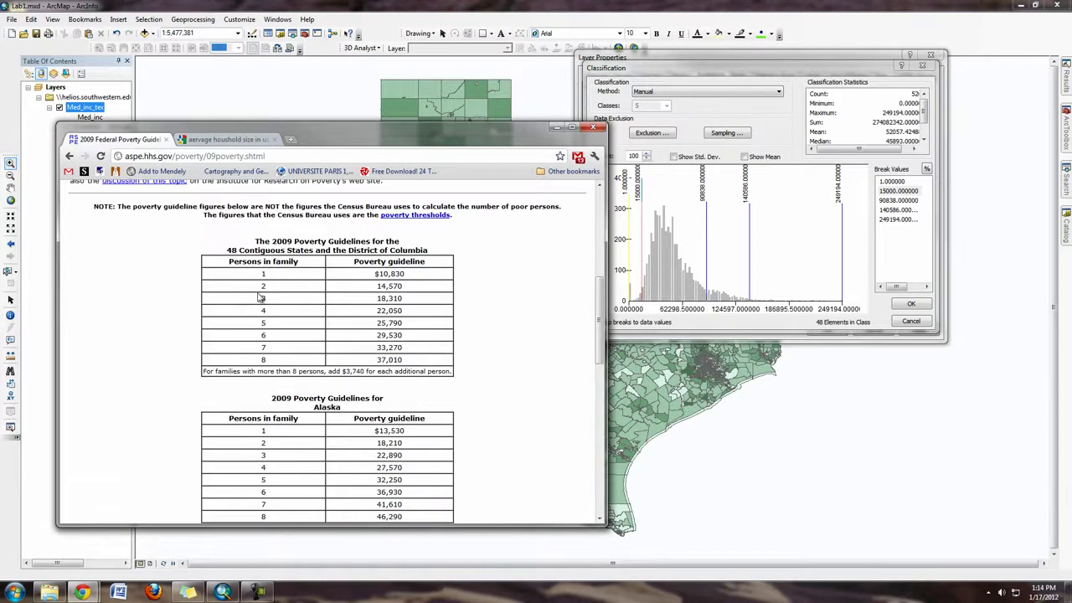
# Return to ArcMap and set the third class break to 18000 and the fourth to 25000.
pyautogui.moveTo(414, 302); pyautogui.dragTo(368, 303)
pyautogui.click(905, 202)
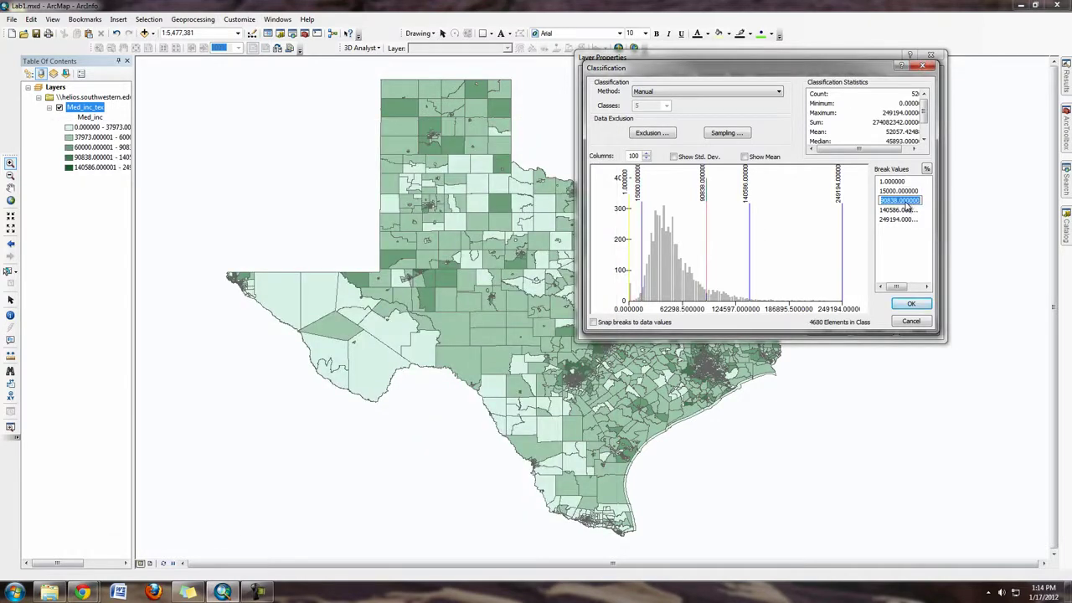
pyautogui.write('180')
pyautogui.press('Return')
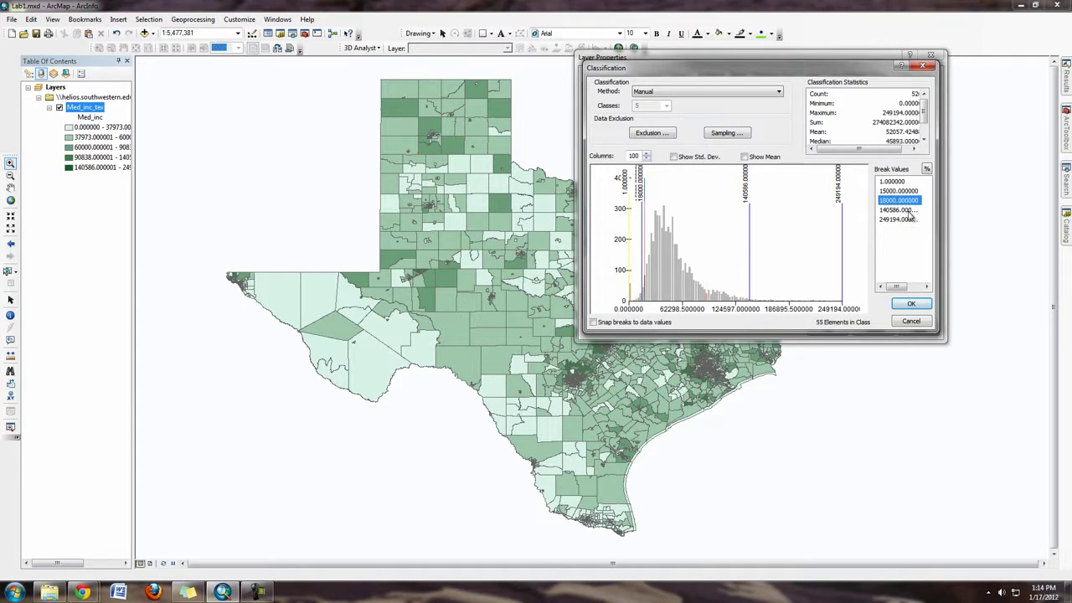
pyautogui.click(902, 210)
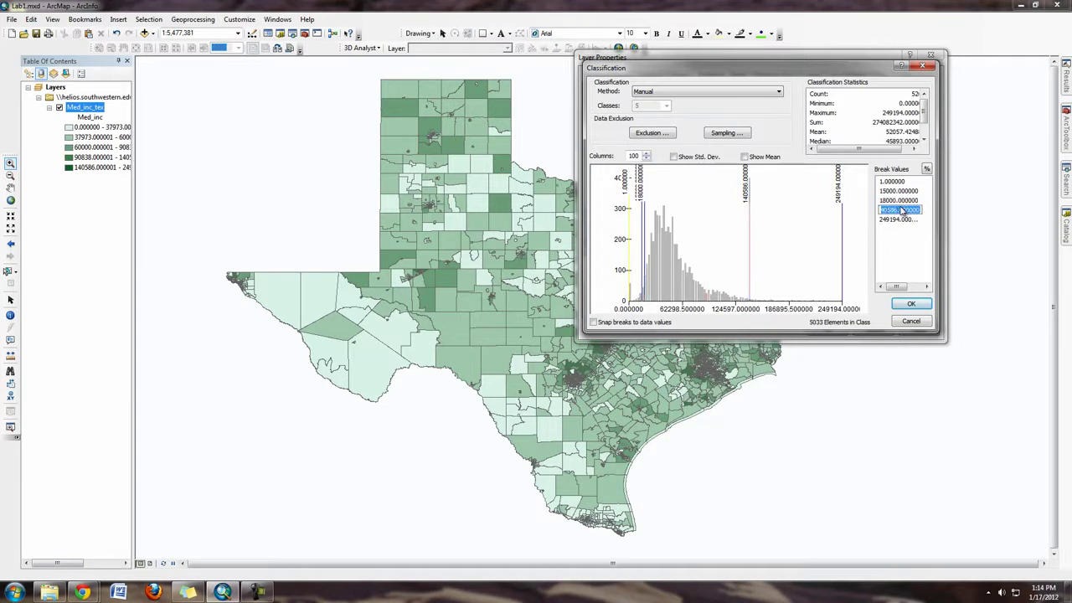
pyautogui.write('25000')
pyautogui.press('Return')
# Change the third class break to 25000 and the fourth to 30000.
pyautogui.click(901, 201)
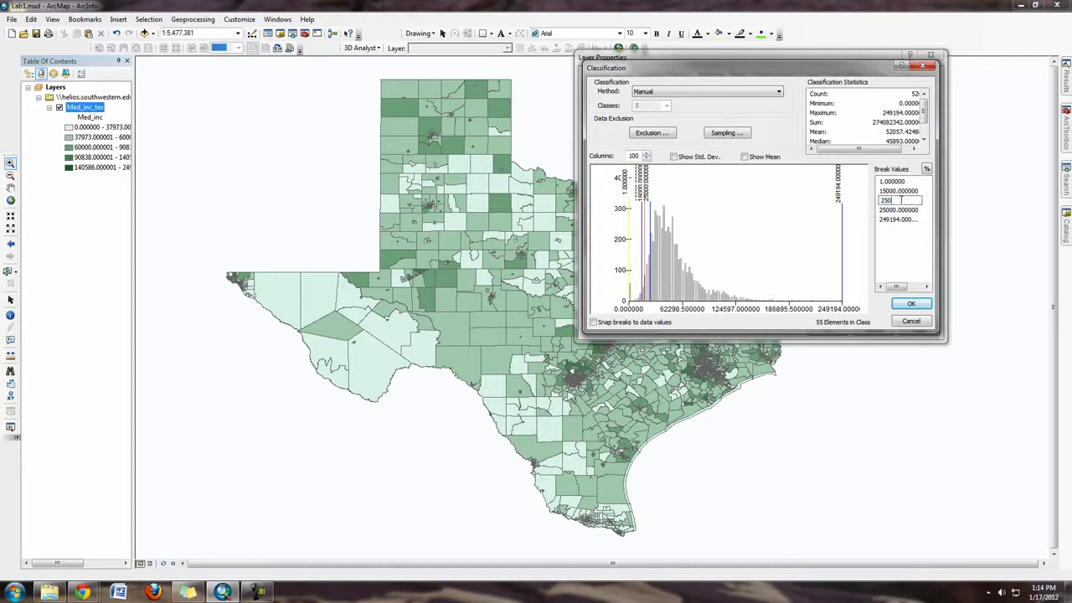
pyautogui.write('25000')
pyautogui.click(902, 210)
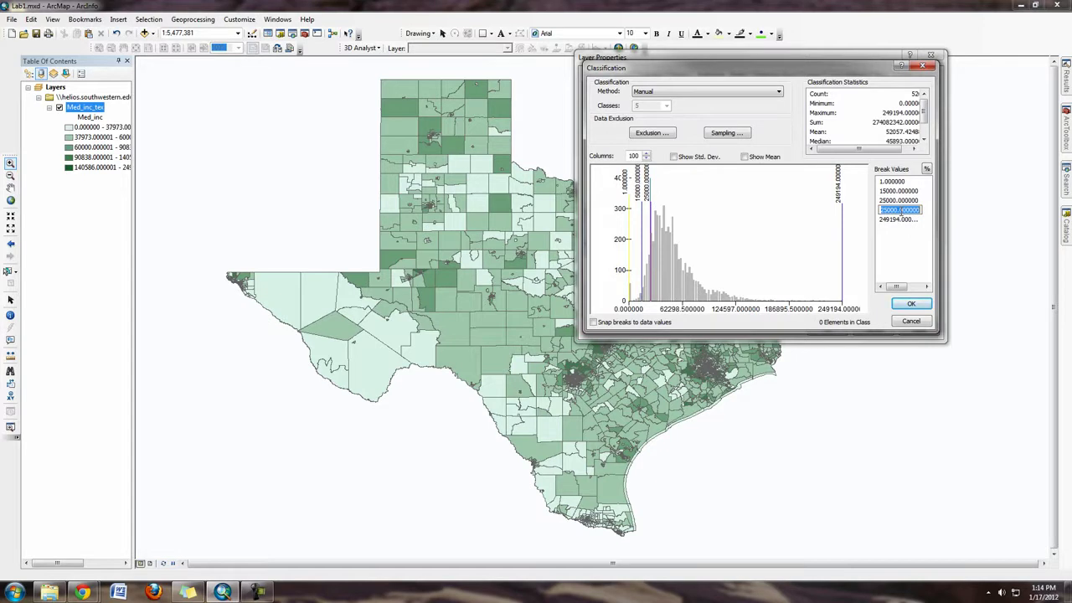
pyautogui.click(905, 220)
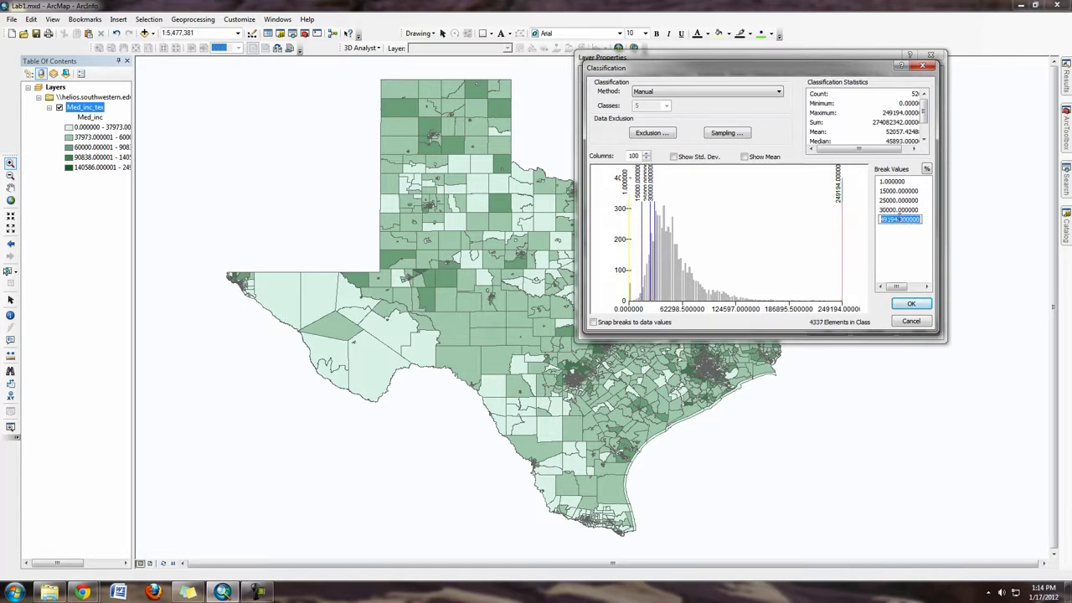
pyautogui.click(921, 251)
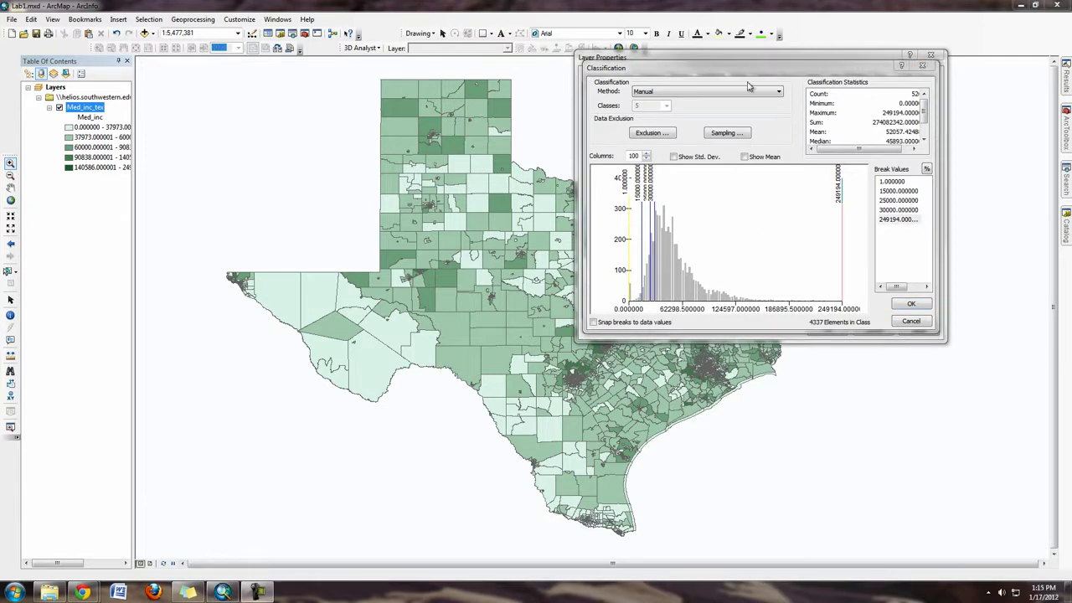
# Raise the number of classes to 7 using the Equal Interval method and set the classification method back to Manual.
pyautogui.click(713, 93)
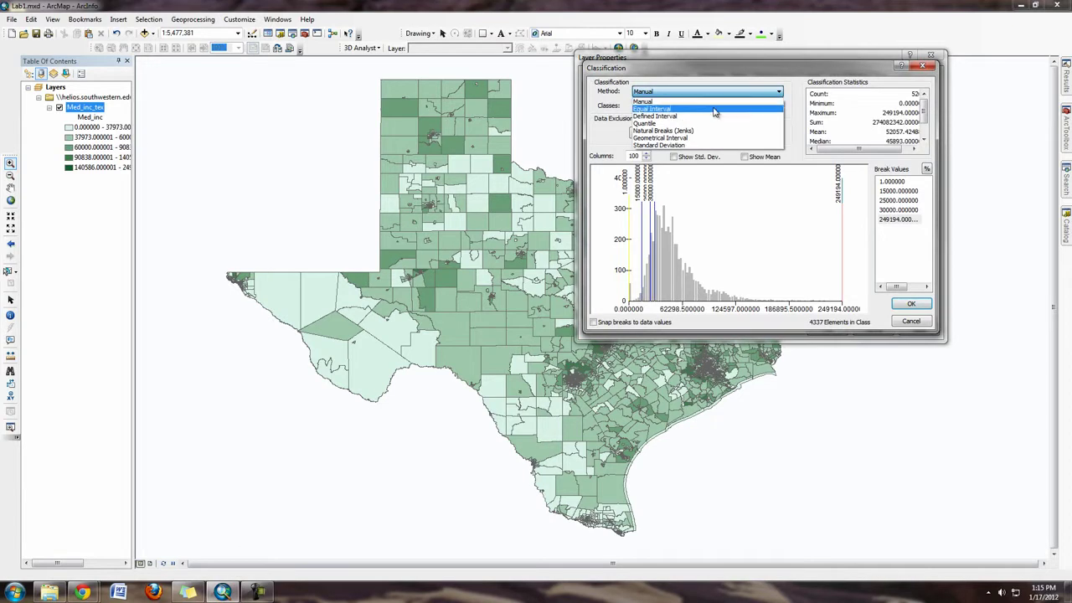
pyautogui.click(715, 110)
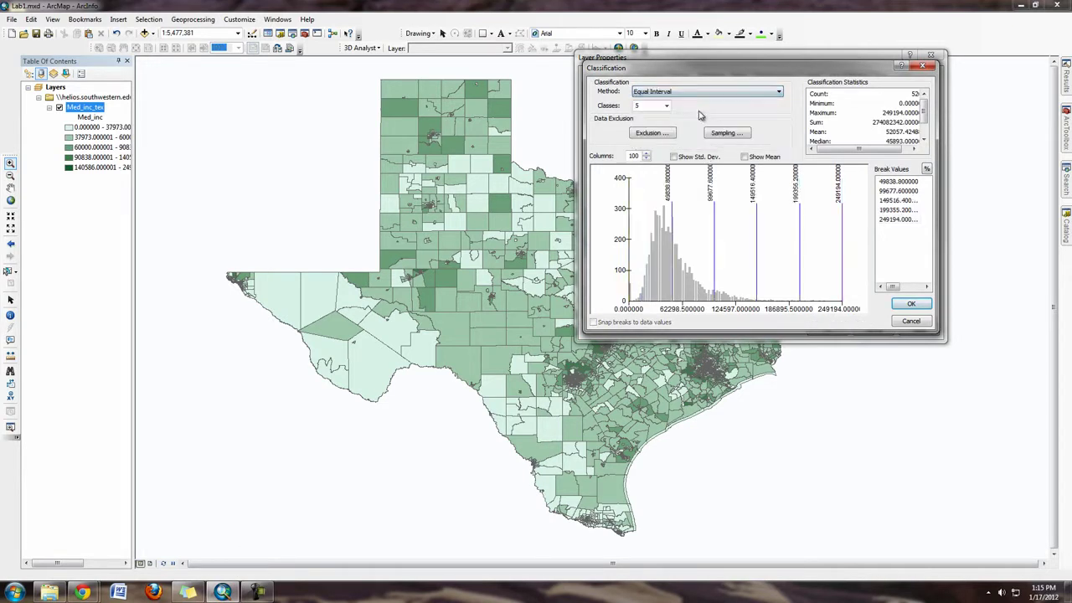
pyautogui.click(668, 107)
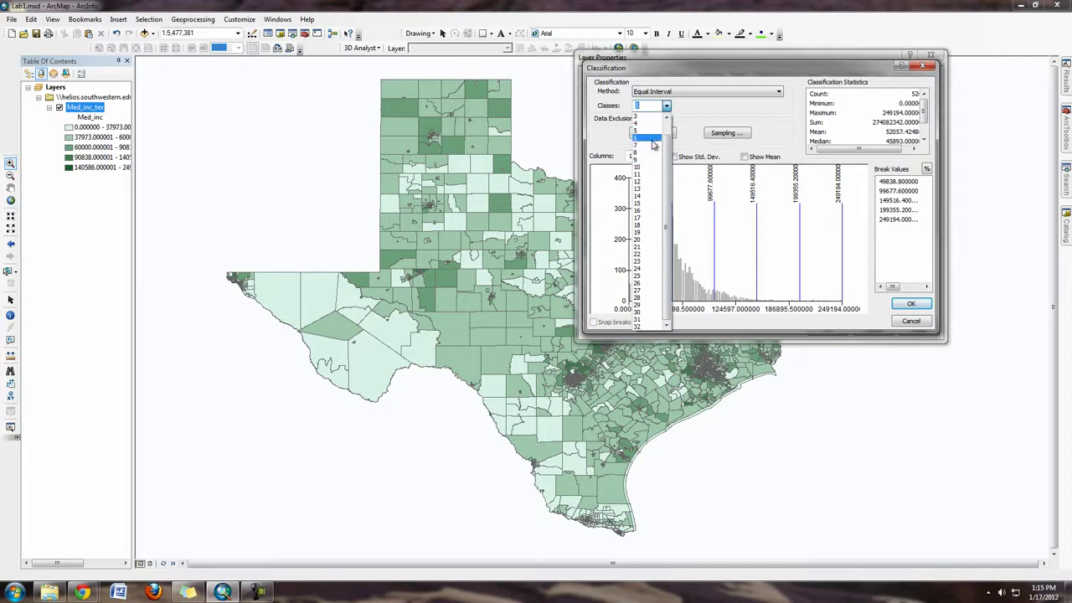
pyautogui.click(650, 148)
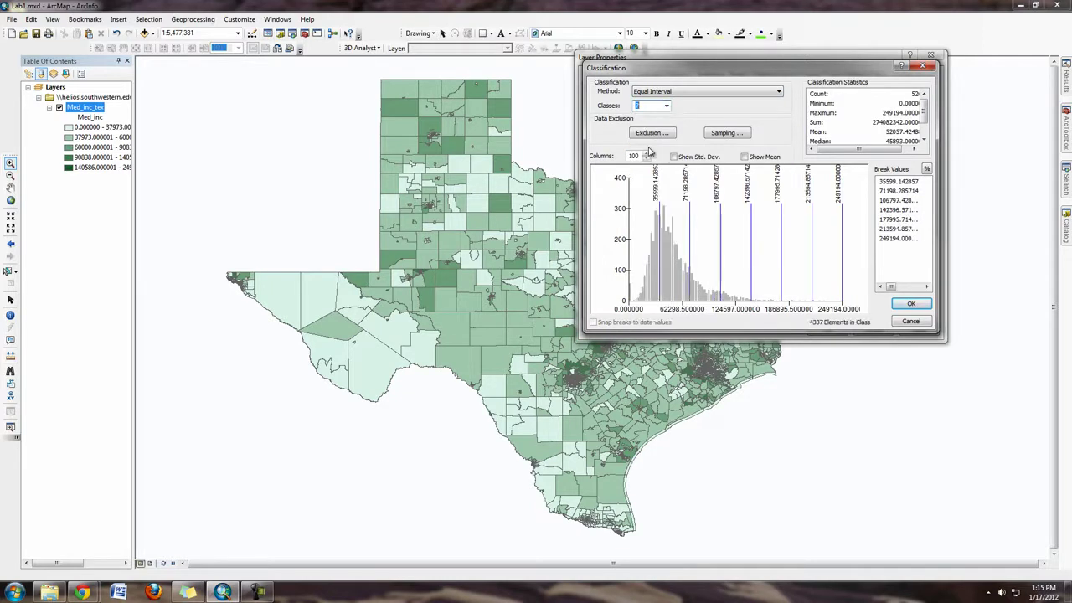
pyautogui.click(769, 95)
pyautogui.click(643, 101)
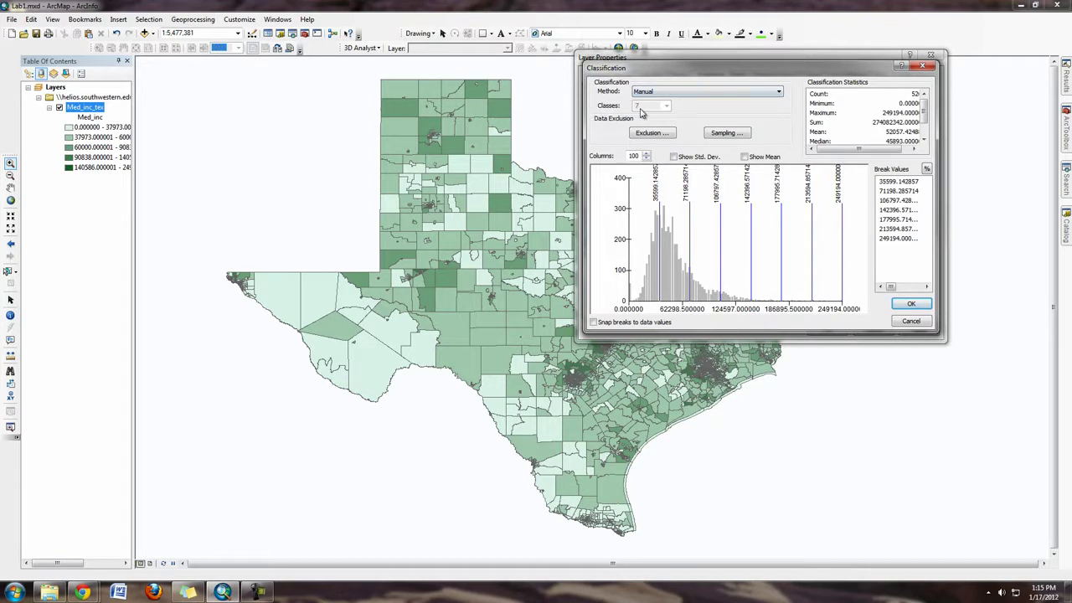
# Set the first class break of the seven-class scheme to 1 and the second to 15000.
pyautogui.click(901, 182)
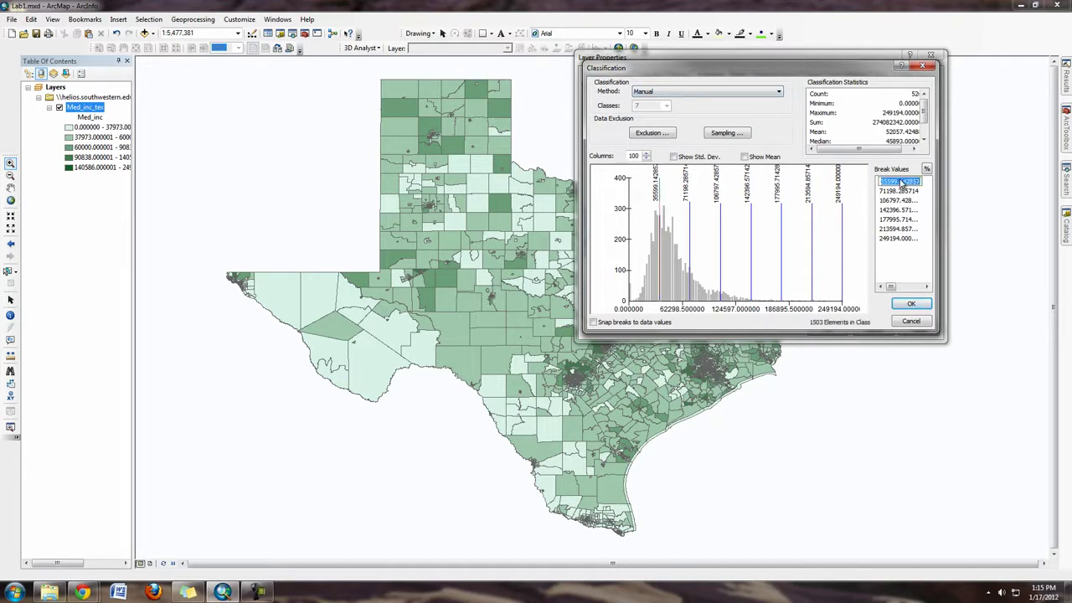
pyautogui.write('1')
pyautogui.press('Return')
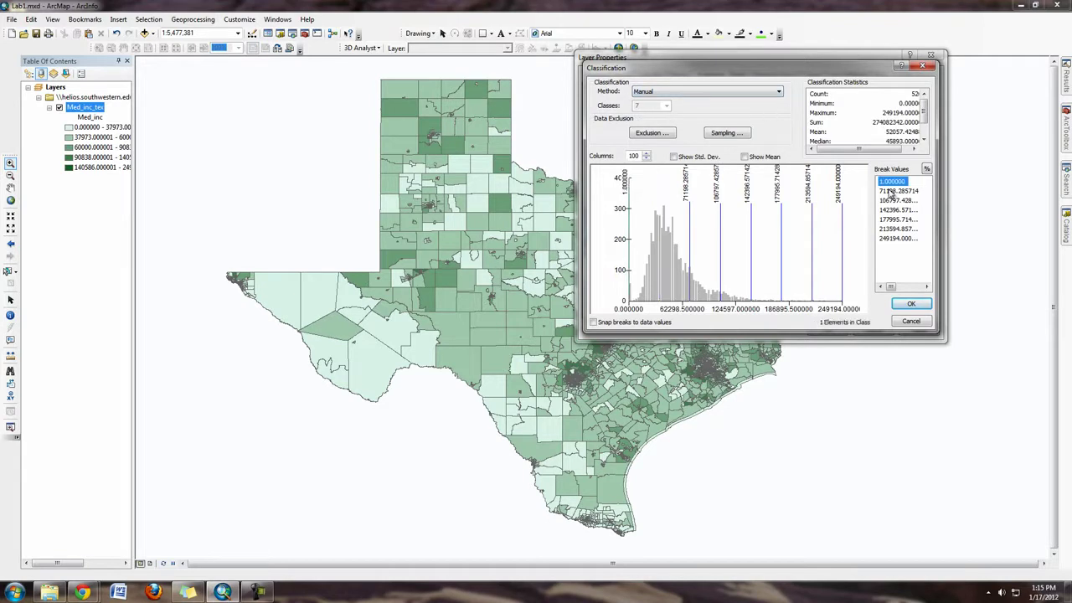
pyautogui.click(897, 192)
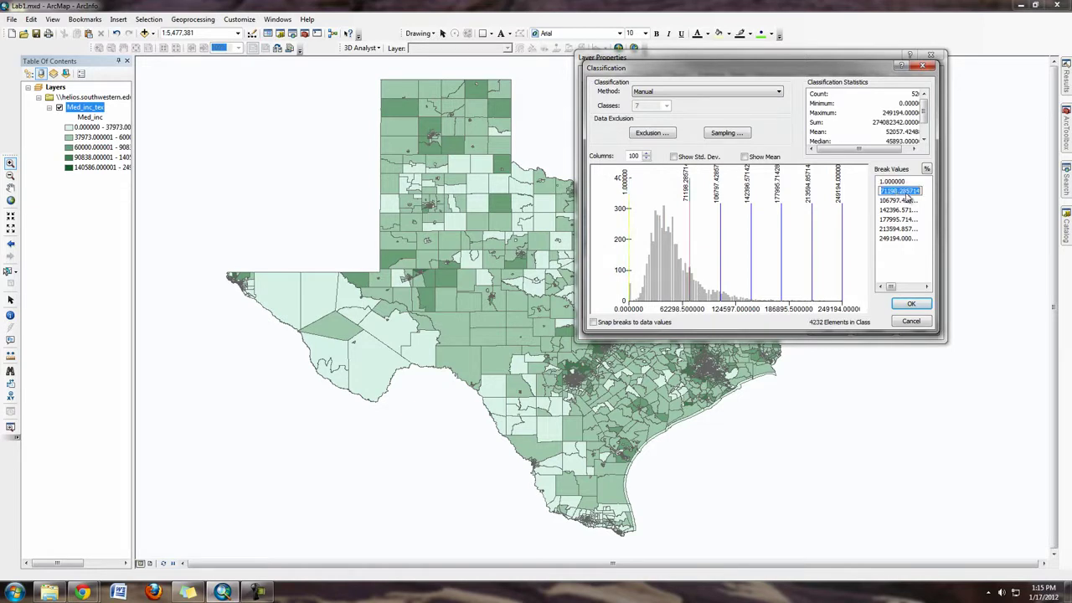
pyautogui.write('15000')
pyautogui.press('Return')
# Set the third class break to 20000 and the fourth to 25000.
pyautogui.click(907, 202)
pyautogui.write('20000')
pyautogui.press('Return')
pyautogui.click(900, 210)
pyautogui.write('2500')
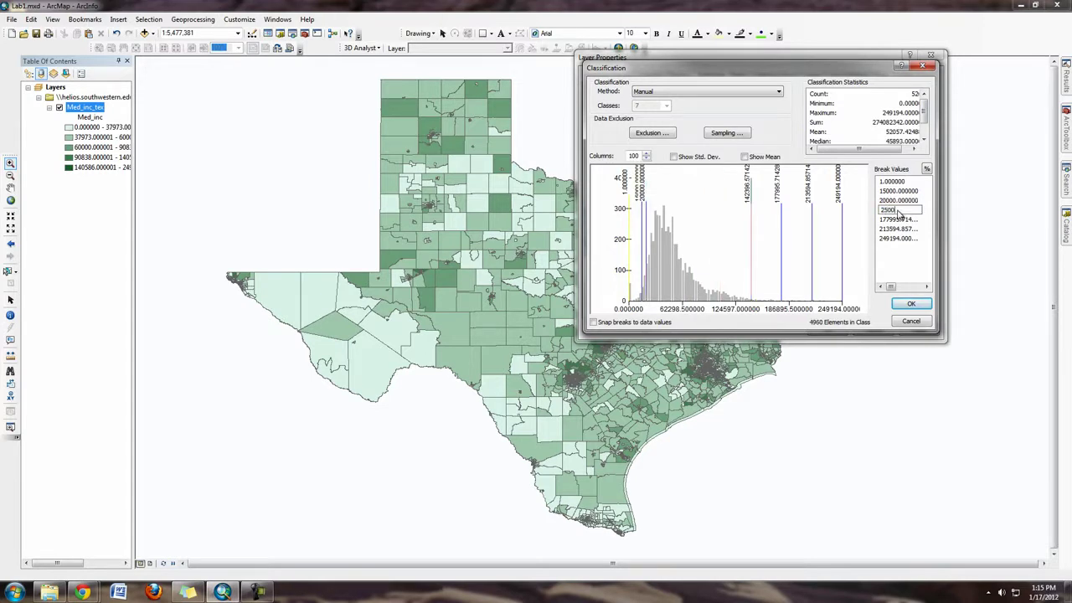
pyautogui.press('Return')
# Set the third through sixth class breaks to 25000, 40000, 50000 and 70000, and apply the classification to the layer.
pyautogui.click(899, 219)
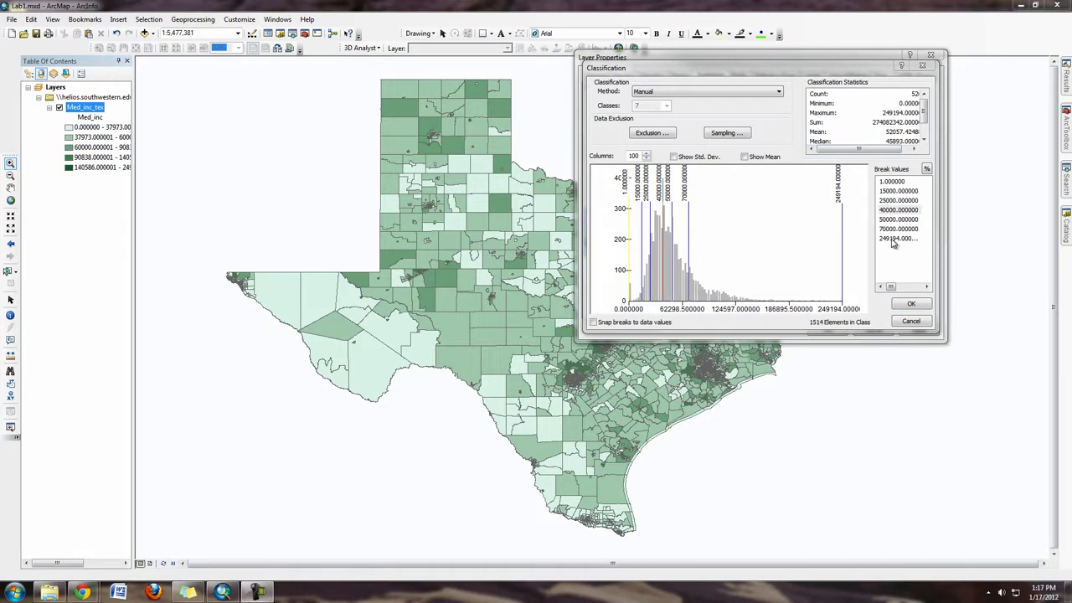
pyautogui.click(911, 305)
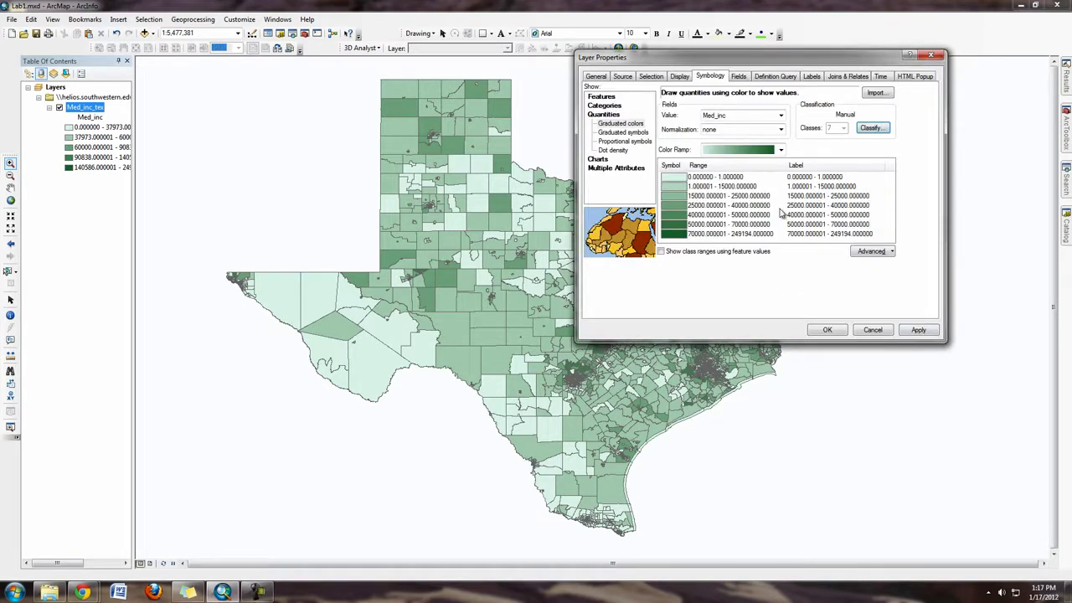
pyautogui.click(919, 329)
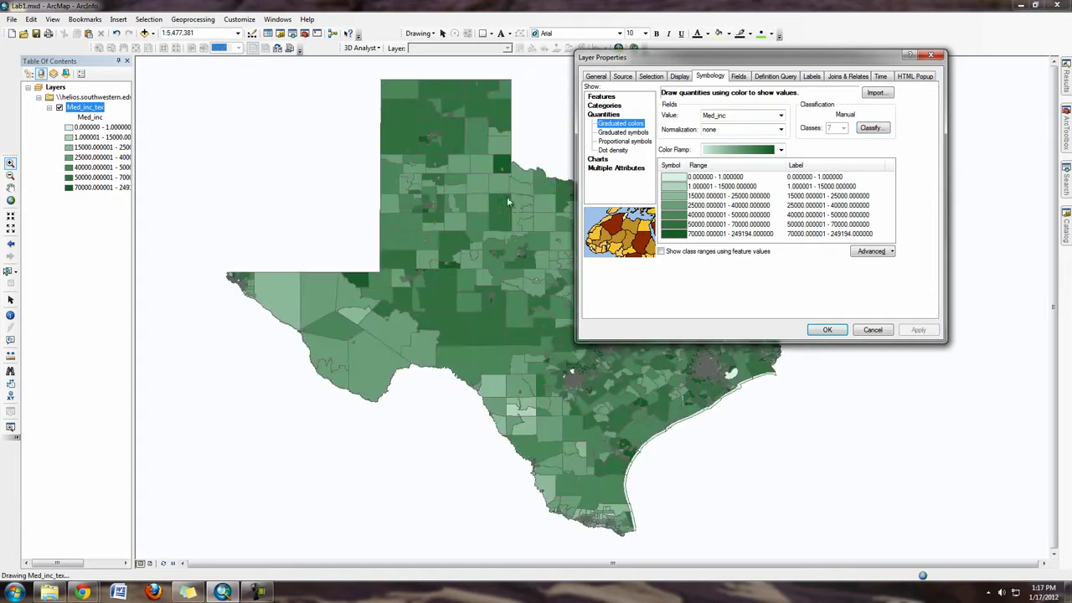
pyautogui.moveTo(786, 62); pyautogui.dragTo(1014, 89)
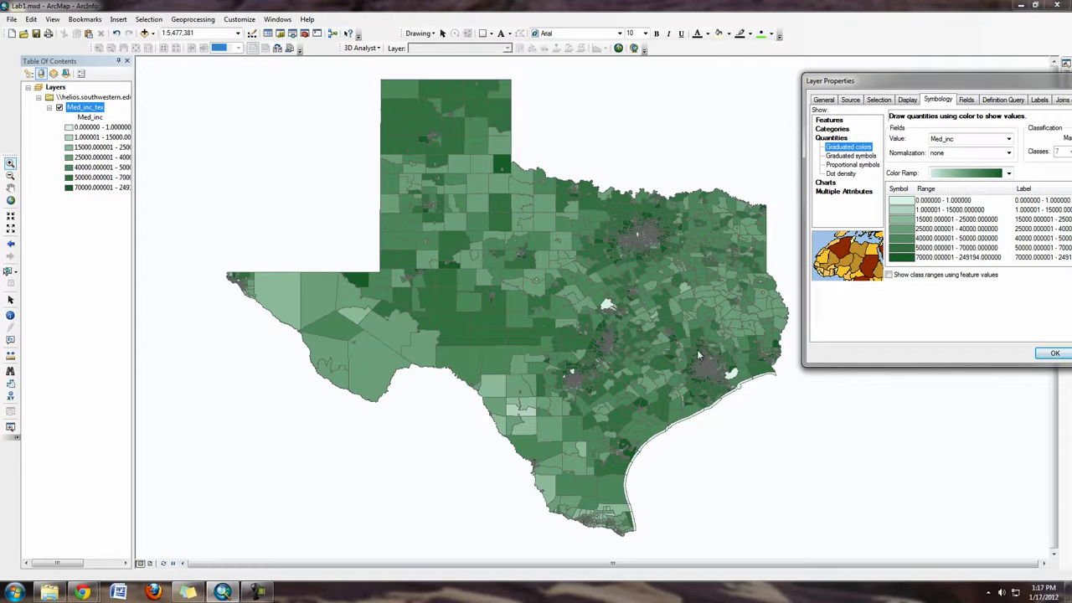
pyautogui.click(1008, 173)
pyautogui.click(1009, 174)
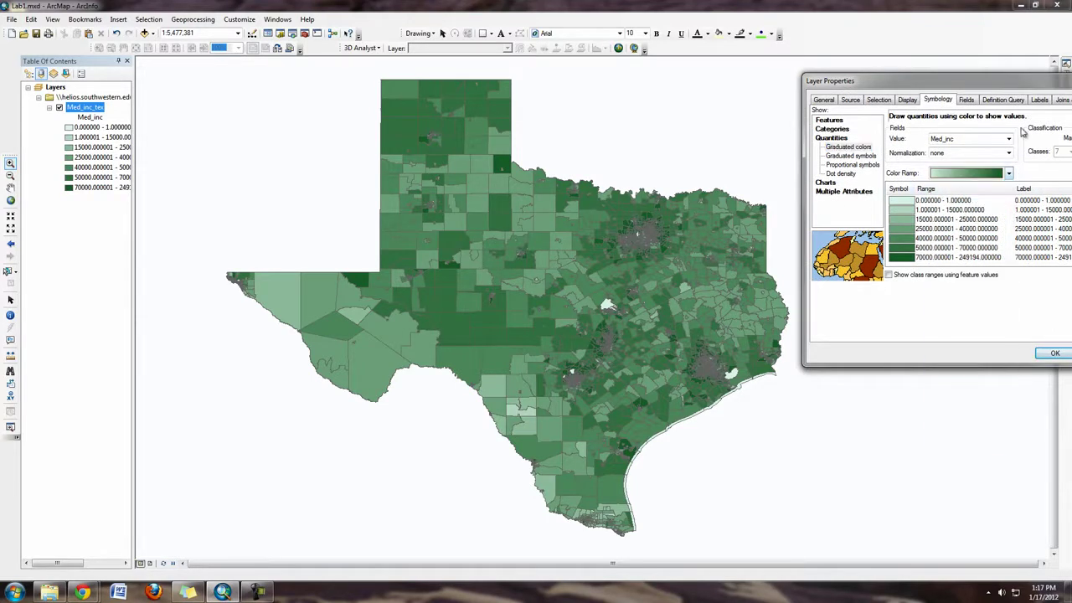
pyautogui.moveTo(1027, 87); pyautogui.dragTo(848, 95)
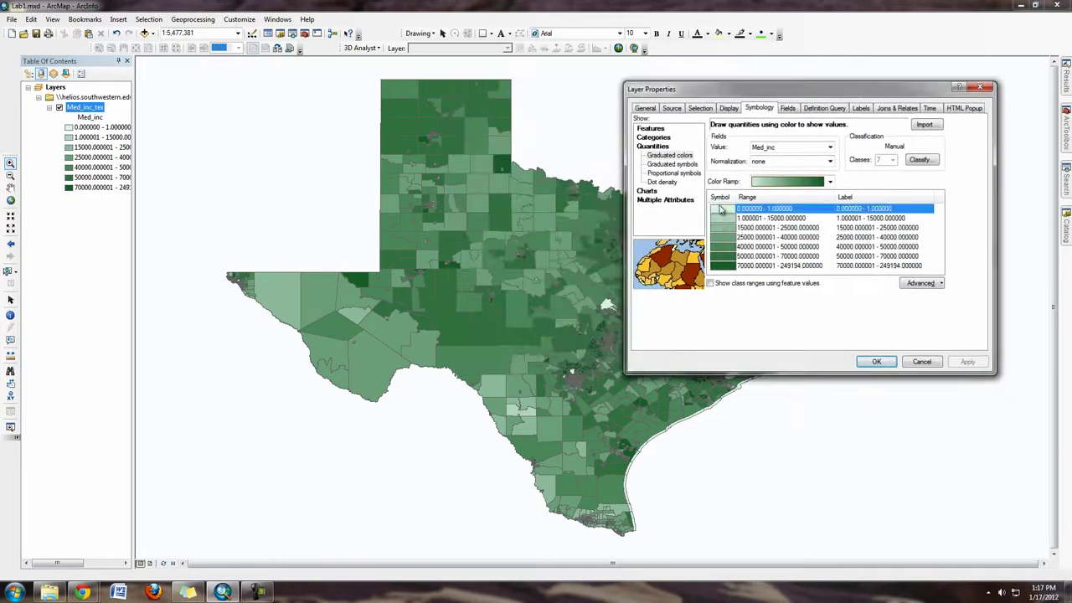
# Give the 0–1 income class the Hollow symbol with no outline color and apply it to the map.
pyautogui.doubleClick(722, 209)
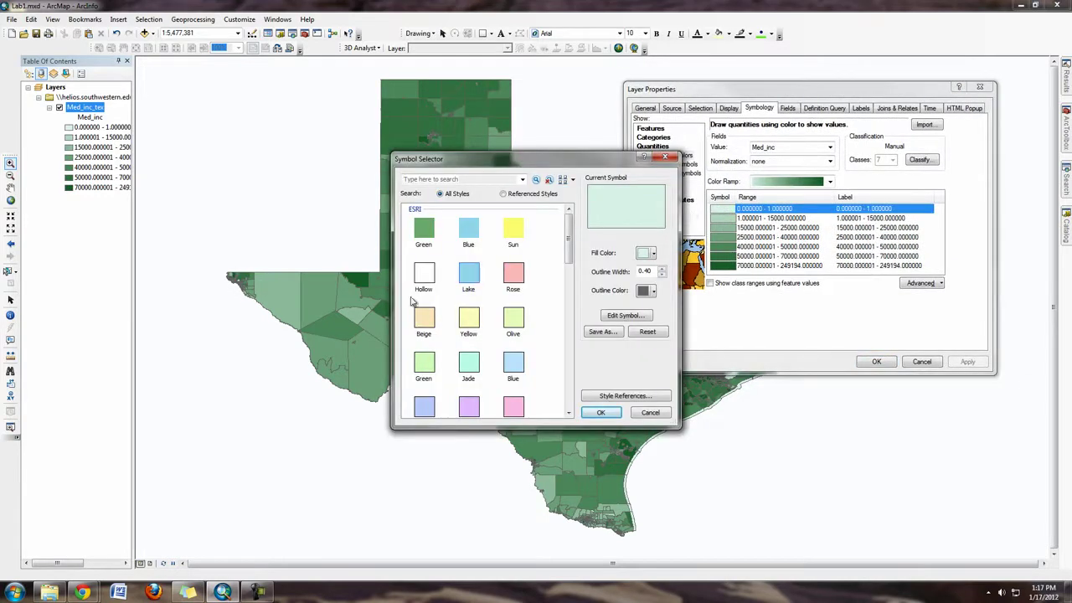
pyautogui.click(424, 273)
pyautogui.click(652, 291)
pyautogui.click(656, 307)
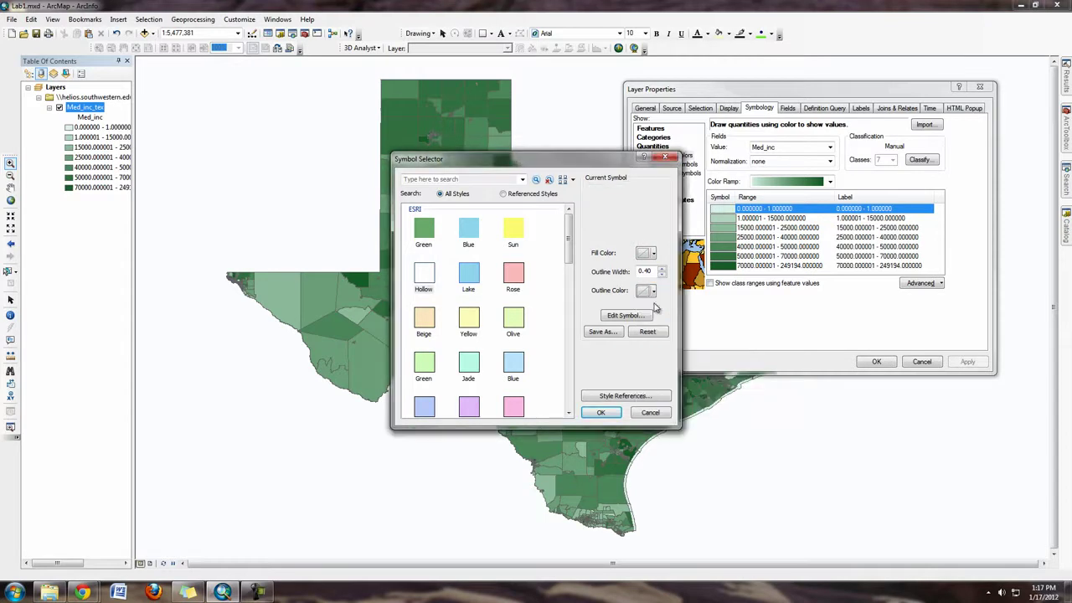
pyautogui.click(601, 413)
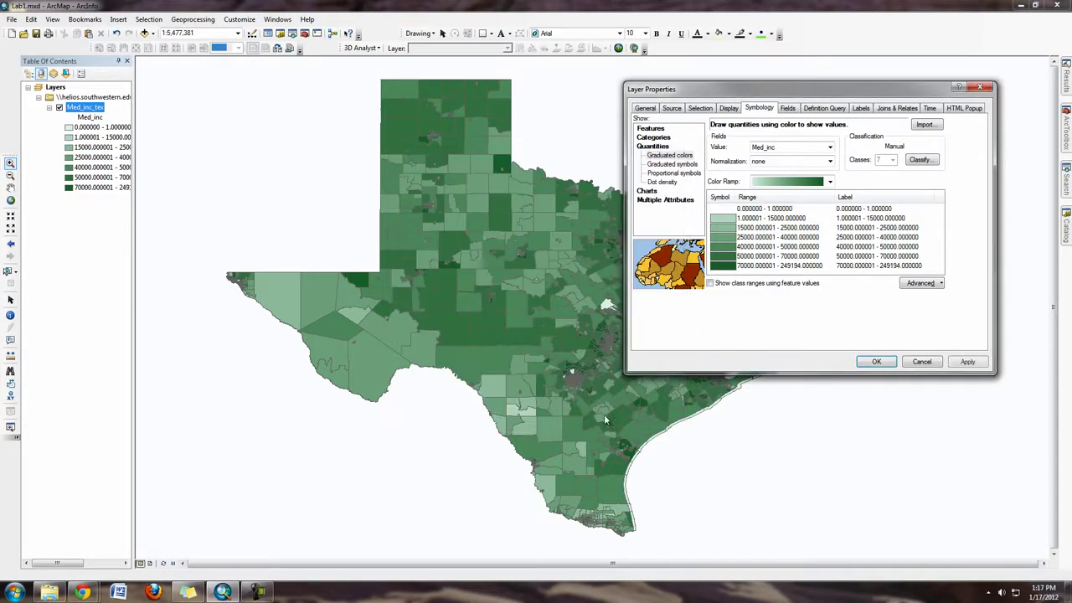
pyautogui.click(968, 361)
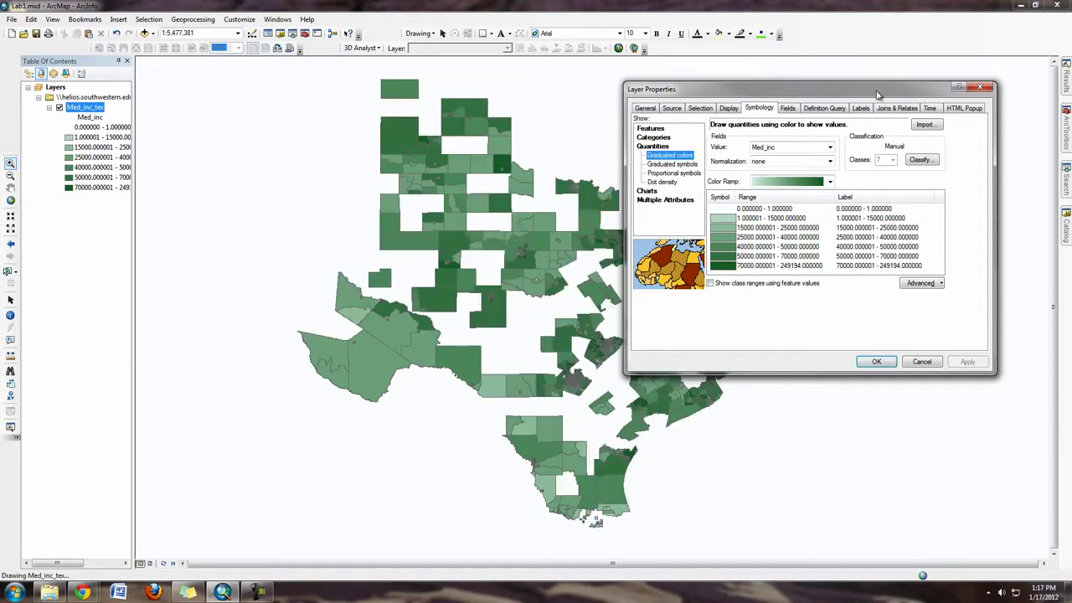
pyautogui.moveTo(878, 95); pyautogui.dragTo(1071, 99)
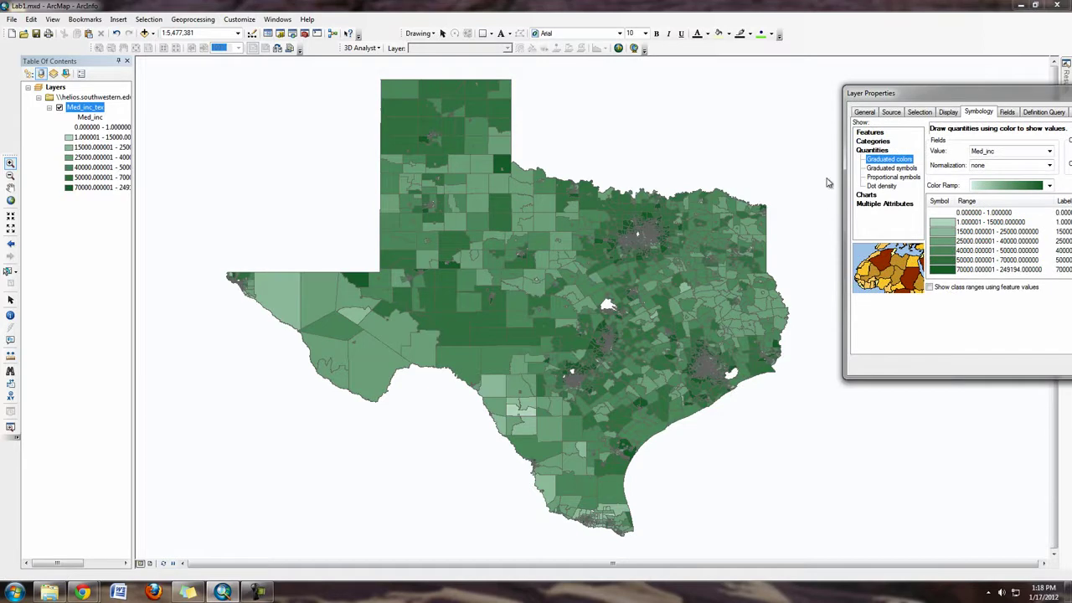
# Try the olive-green color ramp and the bright yellow-green color ramp on the income layer.
pyautogui.moveTo(987, 94); pyautogui.dragTo(624, 100)
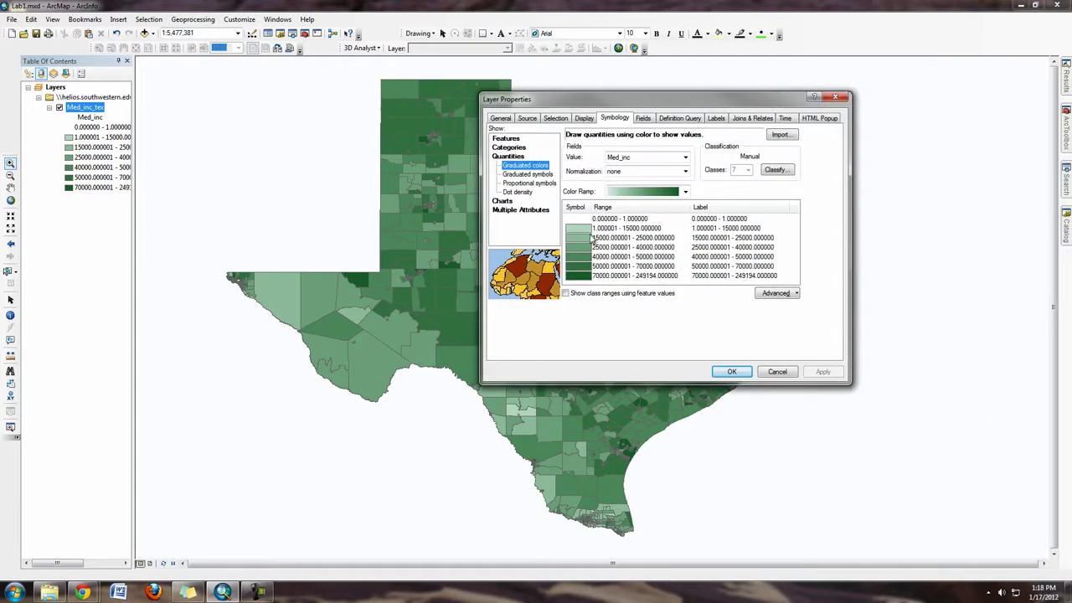
pyautogui.click(685, 192)
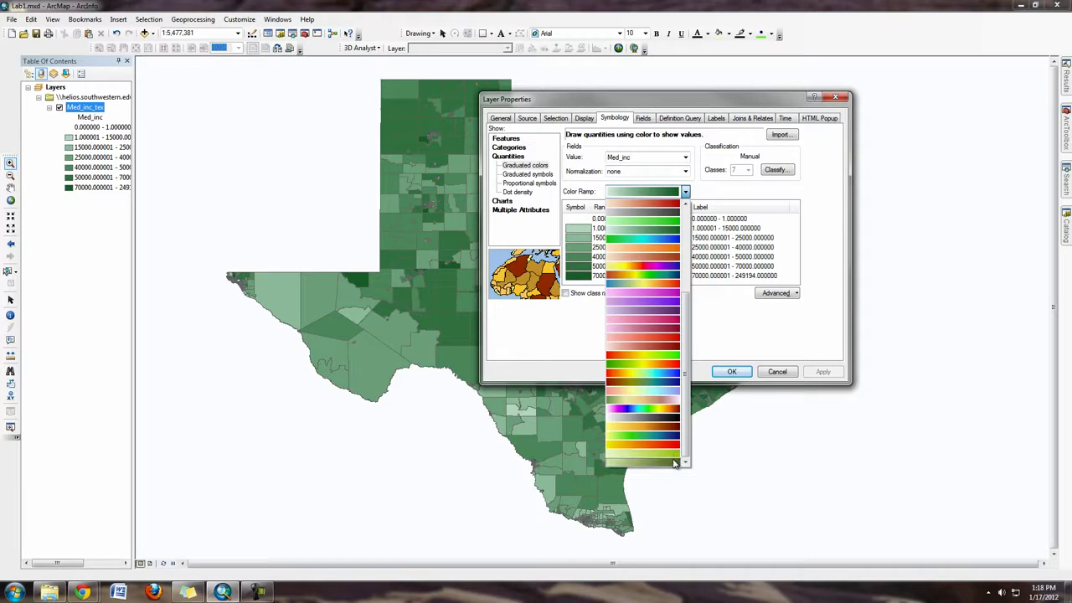
pyautogui.click(675, 463)
pyautogui.click(831, 375)
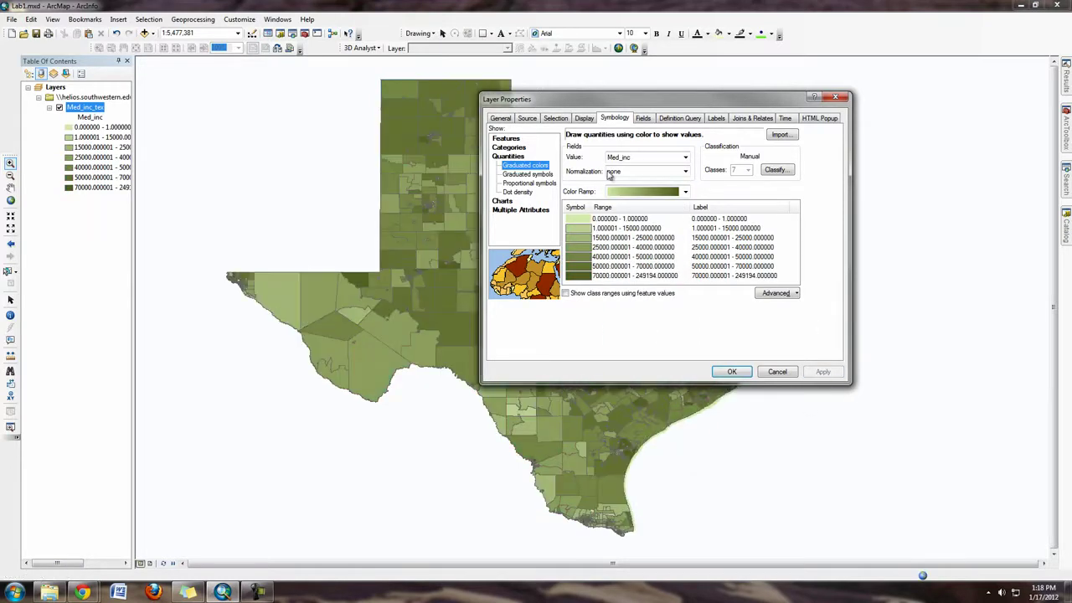
pyautogui.click(685, 191)
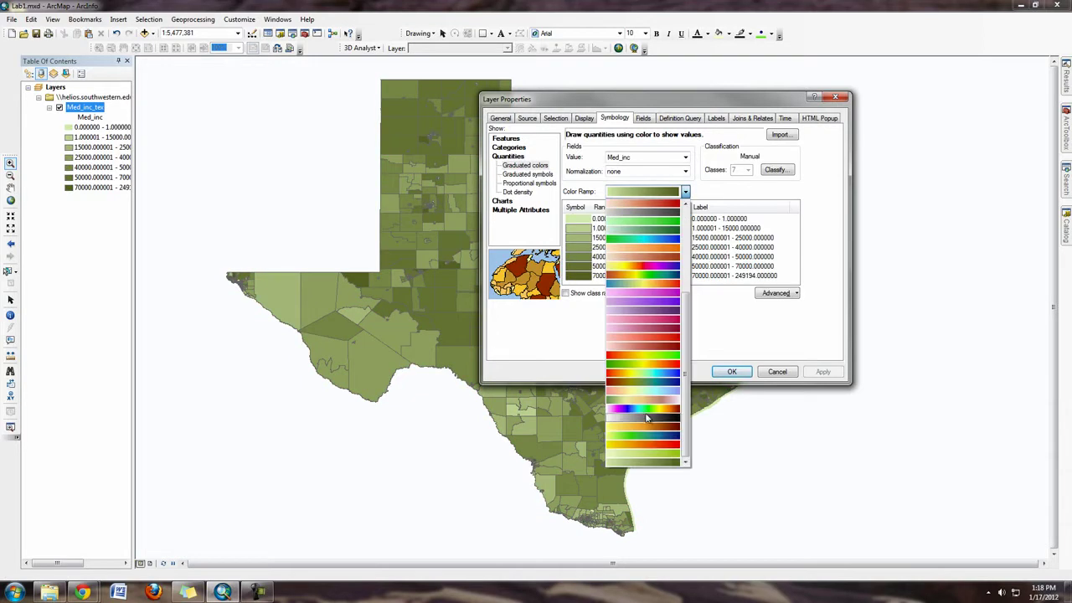
pyautogui.click(658, 460)
pyautogui.click(821, 374)
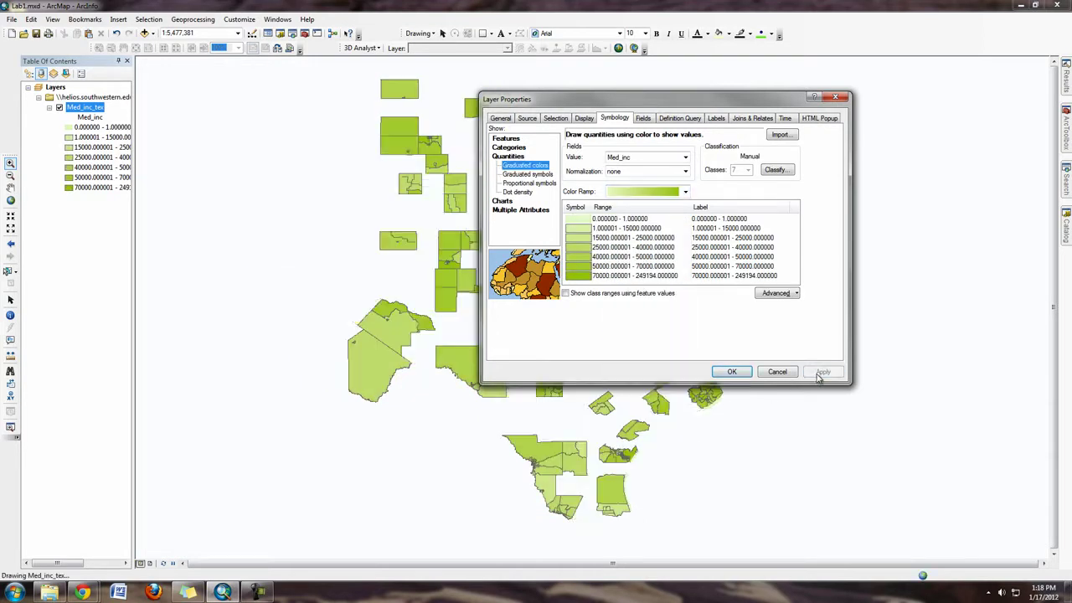
# Apply the pale-to-dark bluish green color ramp to the income layer.
pyautogui.click(685, 192)
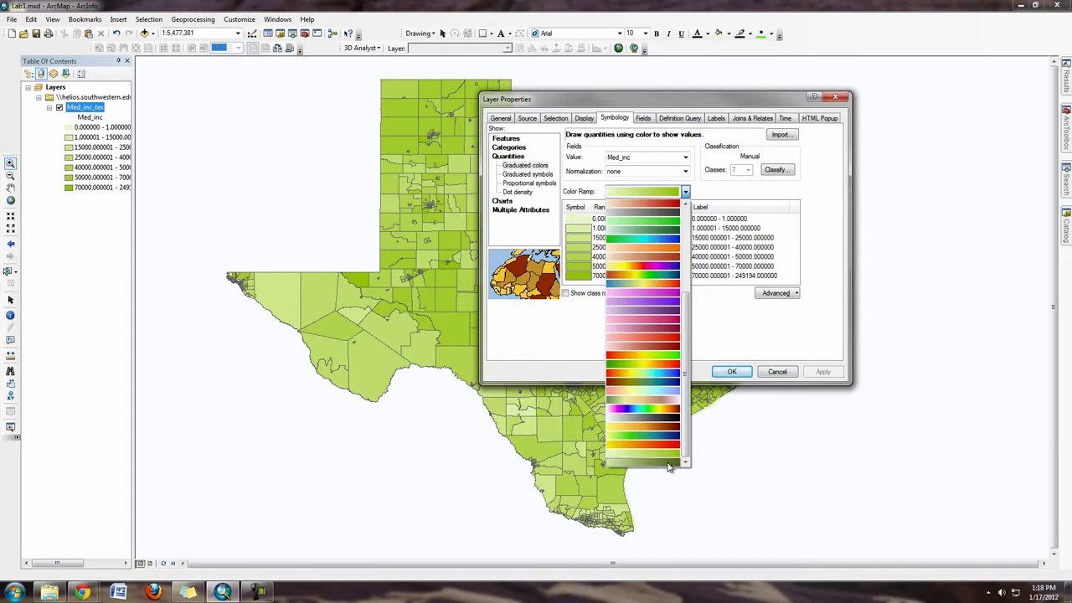
pyautogui.click(669, 234)
pyautogui.click(825, 372)
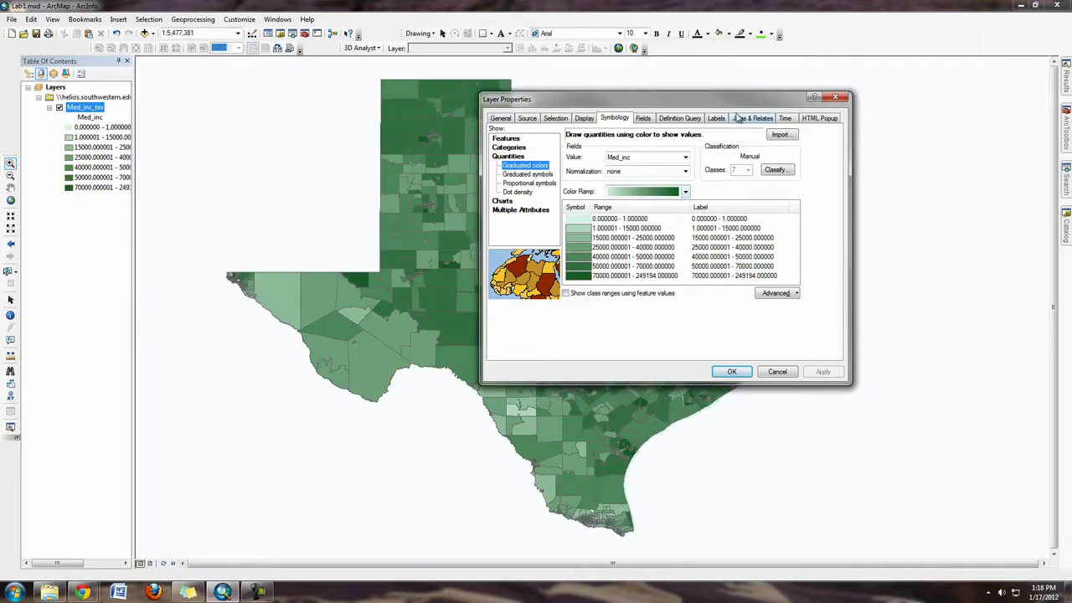
pyautogui.moveTo(742, 101); pyautogui.dragTo(861, 116)
pyautogui.click(803, 208)
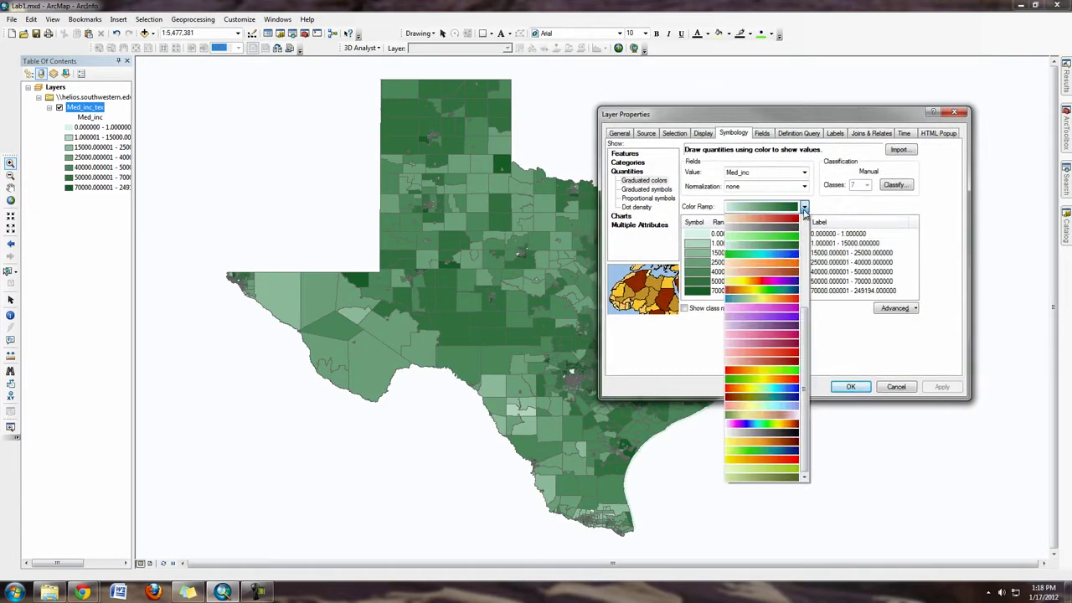
pyautogui.moveTo(805, 403); pyautogui.dragTo(807, 335)
pyautogui.click(850, 328)
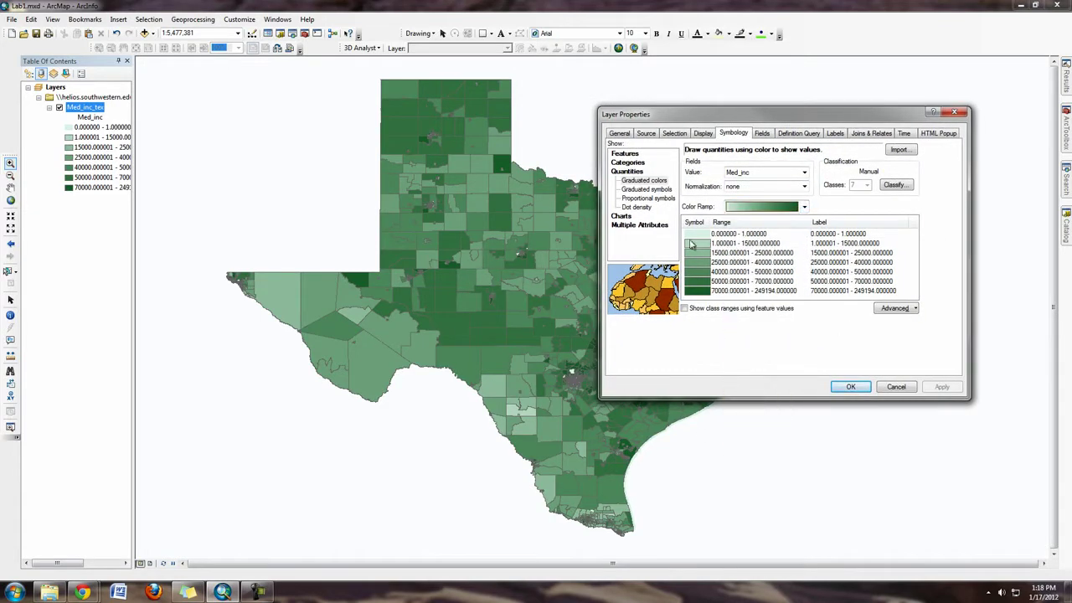
pyautogui.moveTo(773, 121); pyautogui.dragTo(932, 82)
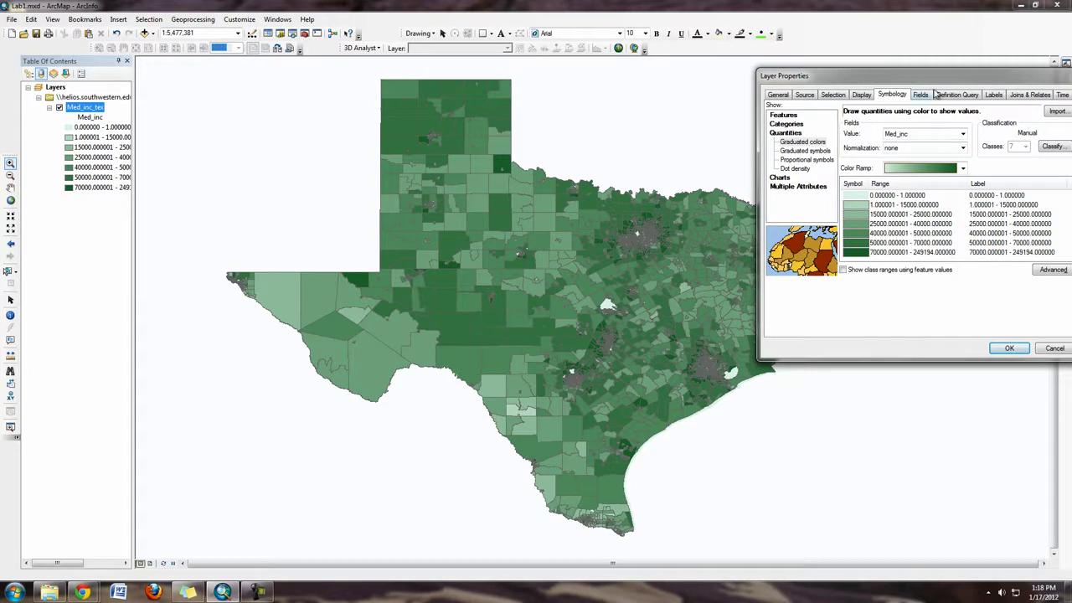
pyautogui.moveTo(944, 76); pyautogui.dragTo(865, 122)
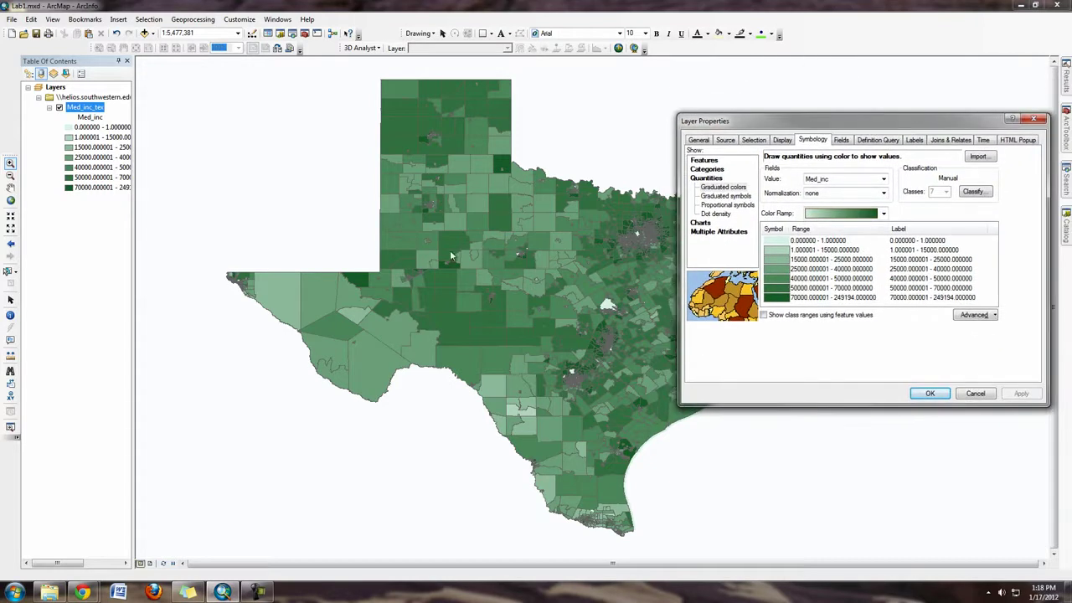
# Set the outline to no color for the 1–15000 and 15000–25000 income class symbols.
pyautogui.doubleClick(772, 250)
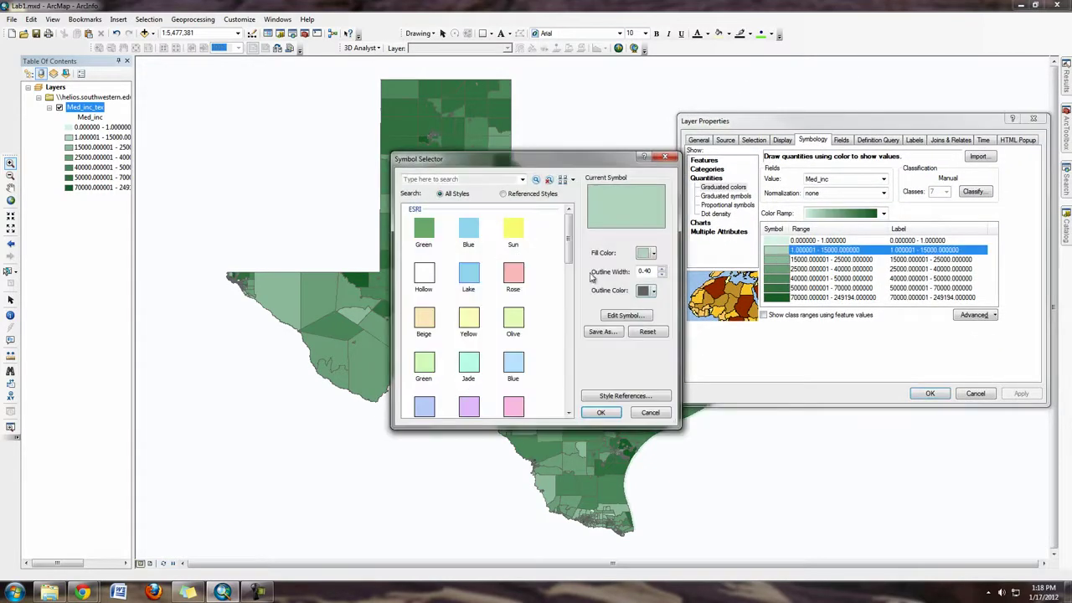
pyautogui.click(652, 291)
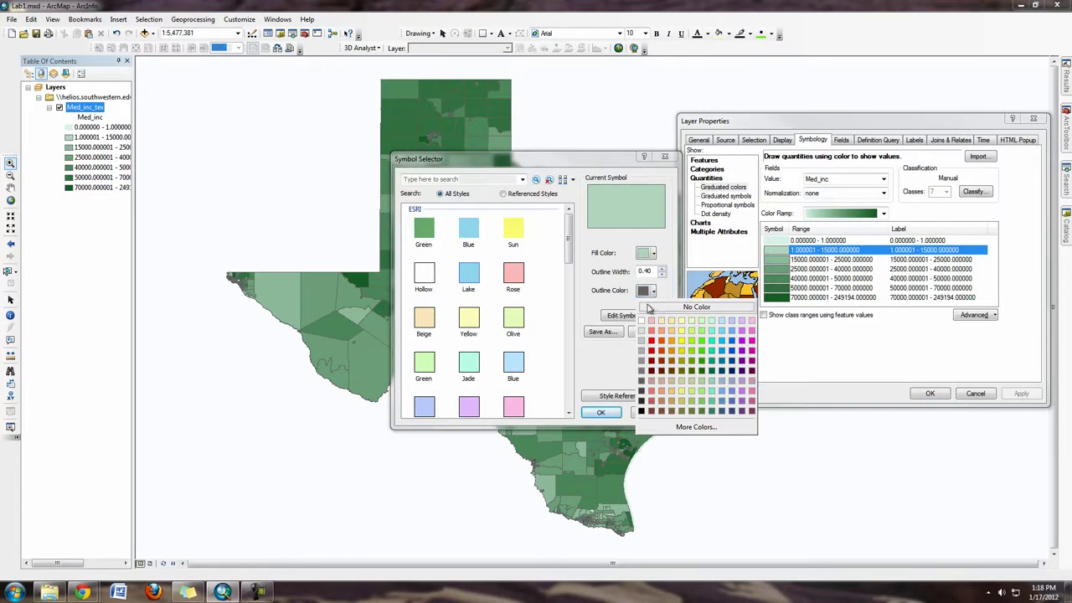
pyautogui.click(647, 308)
pyautogui.click(600, 412)
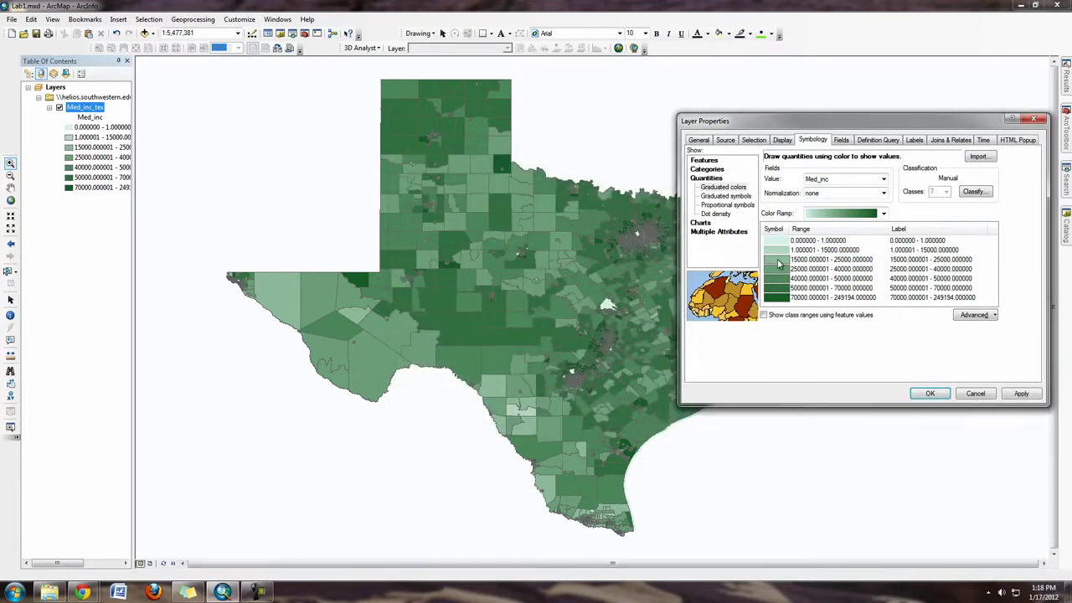
pyautogui.doubleClick(777, 263)
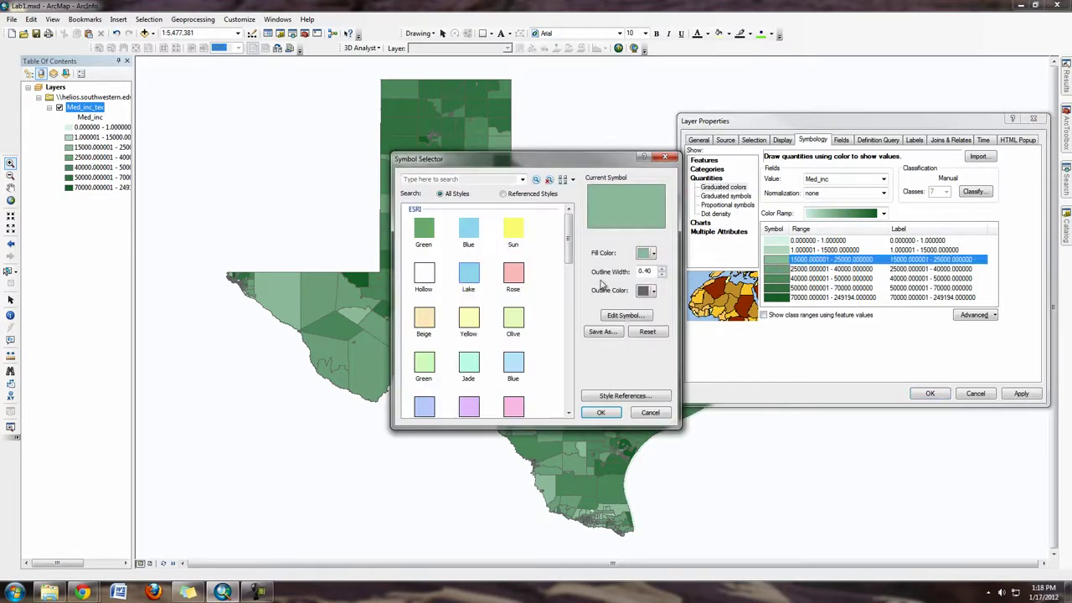
pyautogui.click(651, 290)
pyautogui.click(647, 308)
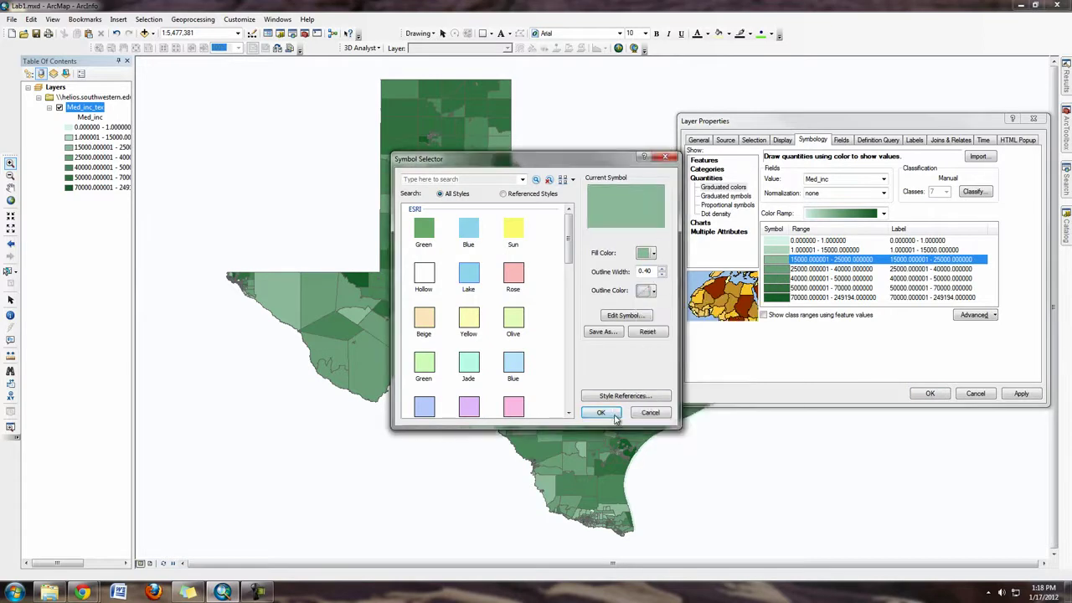
pyautogui.click(616, 415)
# Set the outline to no color for the 25000–40000 and 40000–50000 income class symbols.
pyautogui.doubleClick(777, 269)
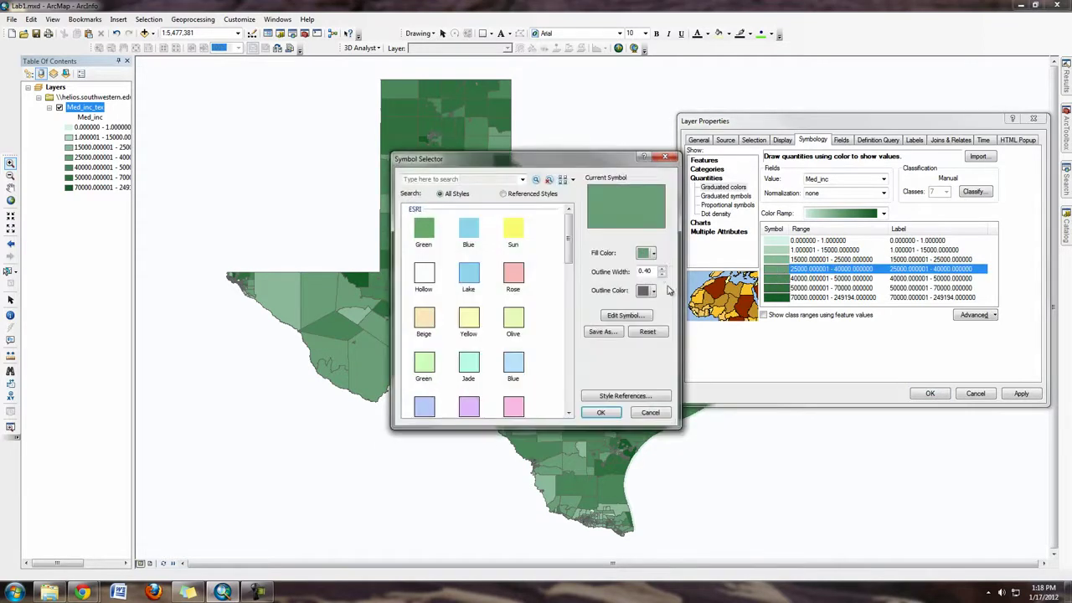
pyautogui.click(652, 290)
pyautogui.click(650, 309)
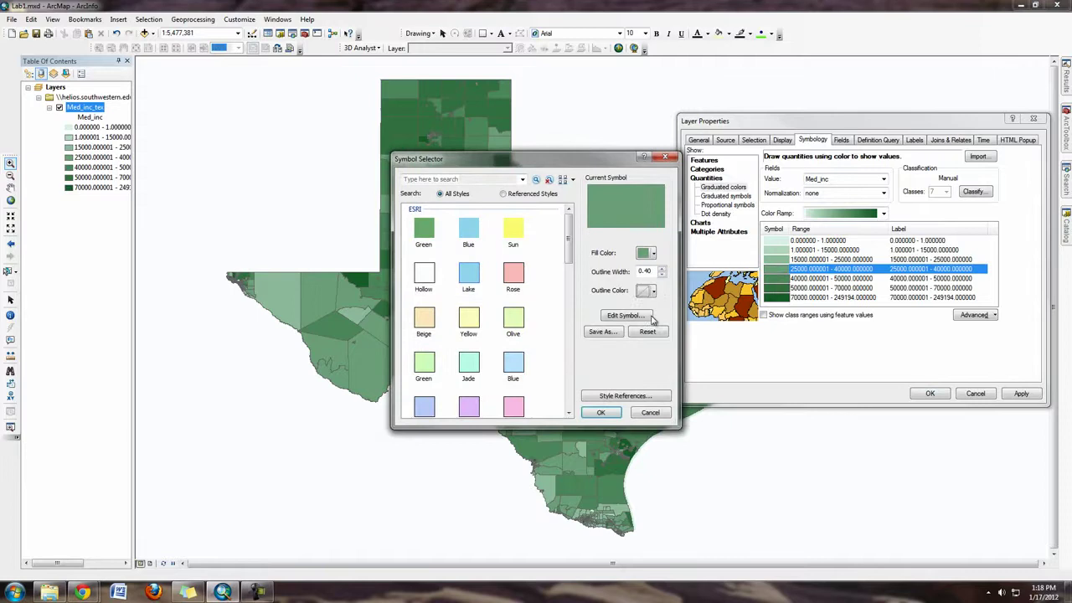
pyautogui.click(599, 413)
pyautogui.doubleClick(771, 285)
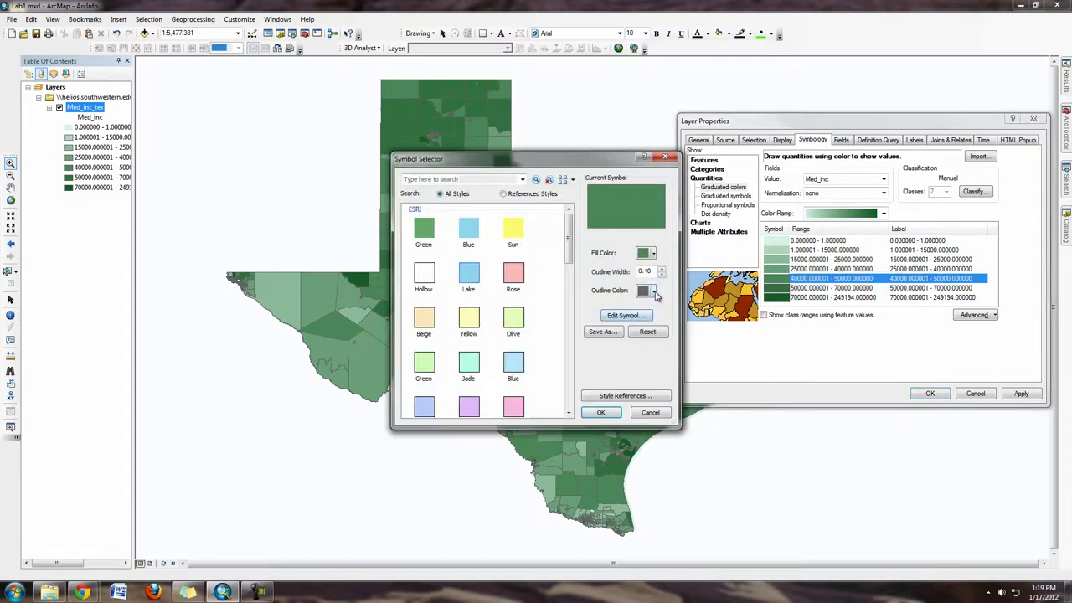
pyautogui.click(652, 291)
pyautogui.click(657, 309)
pyautogui.click(599, 413)
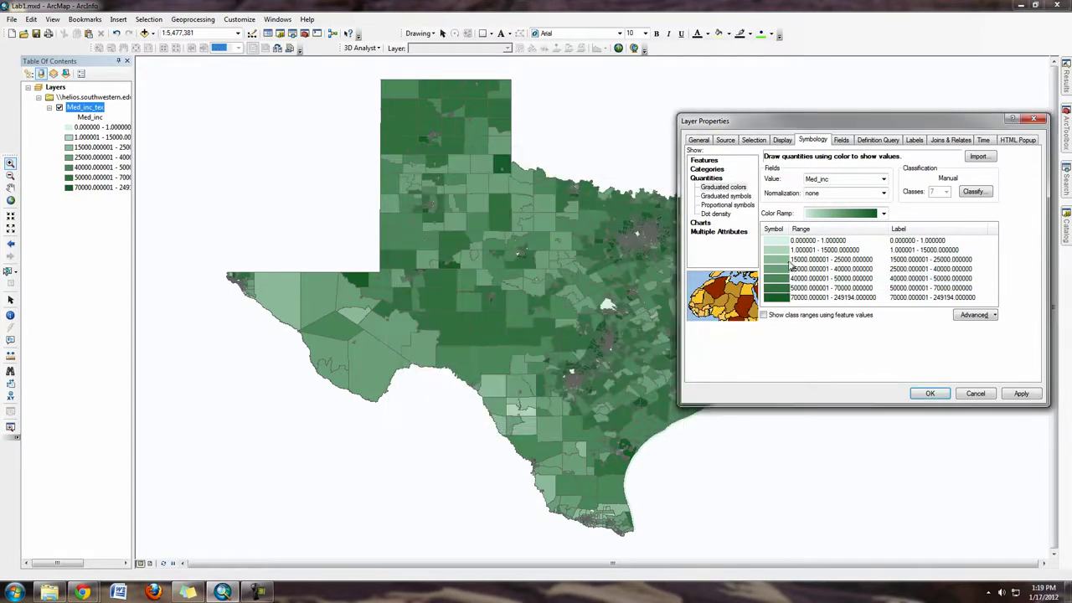
# Remove the outline color from the 50000–70000 and 70000–249194 class symbols, apply the symbology to the map, and close the layer properties.
pyautogui.doubleClick(779, 289)
pyautogui.click(652, 291)
pyautogui.click(658, 311)
pyautogui.click(600, 413)
pyautogui.doubleClick(778, 297)
pyautogui.click(653, 290)
pyautogui.click(657, 311)
pyautogui.click(600, 413)
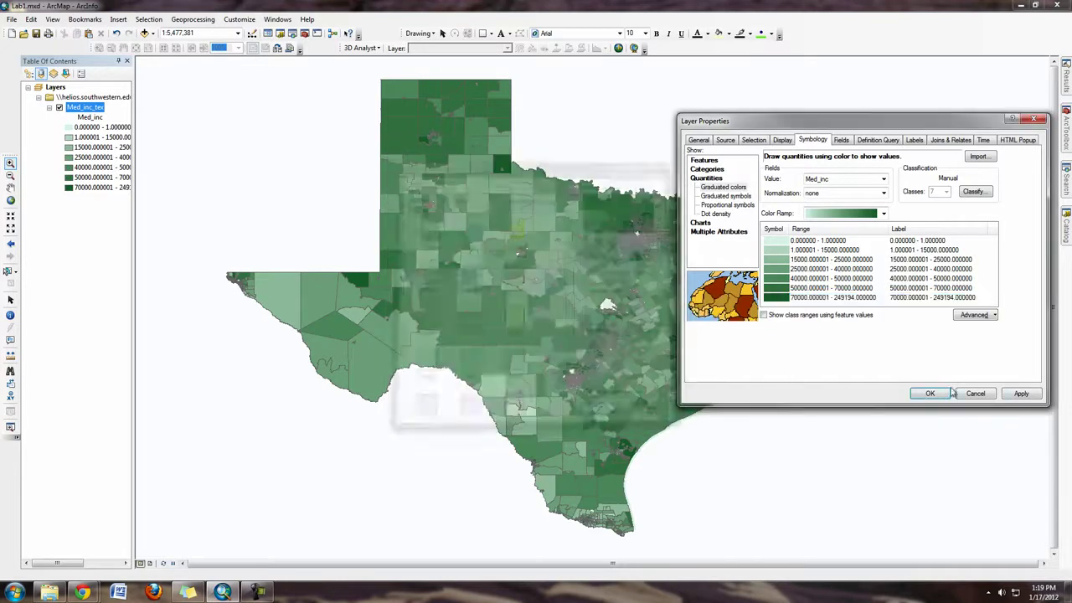
pyautogui.click(1020, 394)
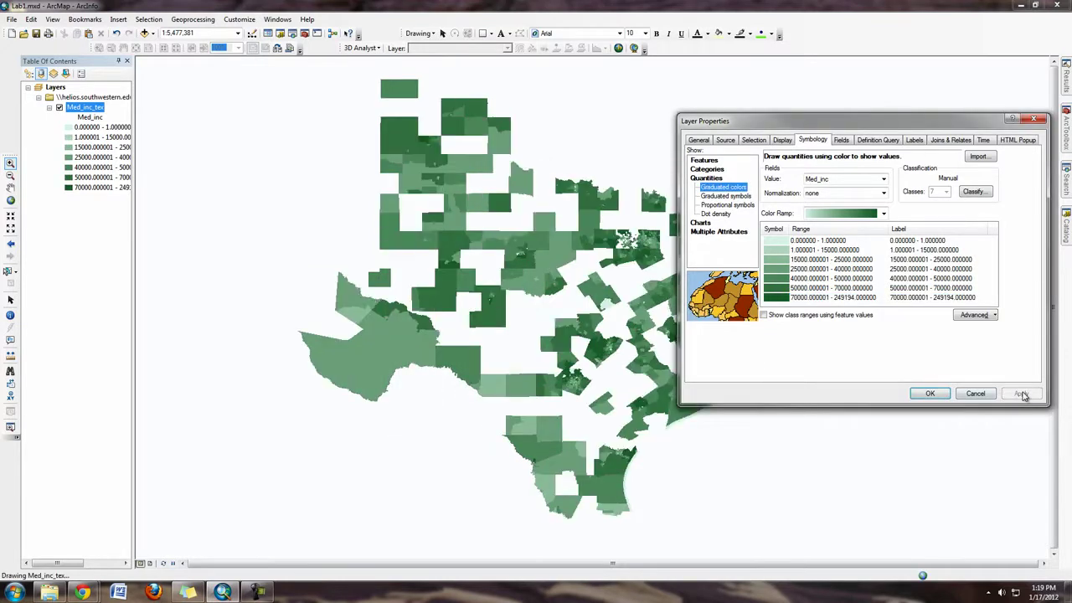
pyautogui.moveTo(891, 126); pyautogui.dragTo(818, 96)
pyautogui.click(959, 85)
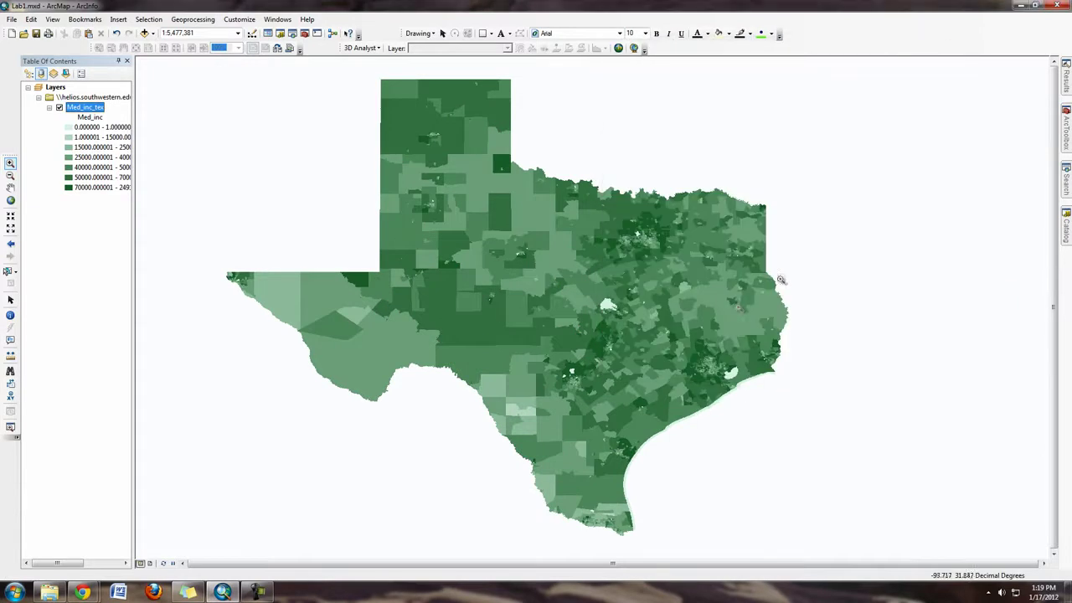
# Widen the table of contents and relabel the 0–1 income class as "No Data".
pyautogui.click(103, 126)
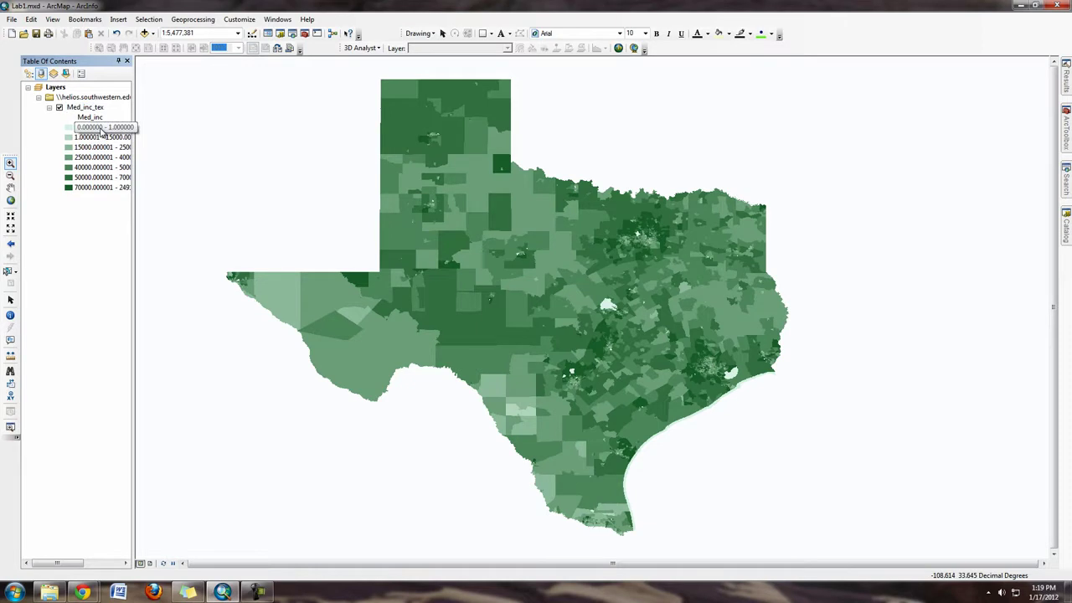
pyautogui.click(101, 128)
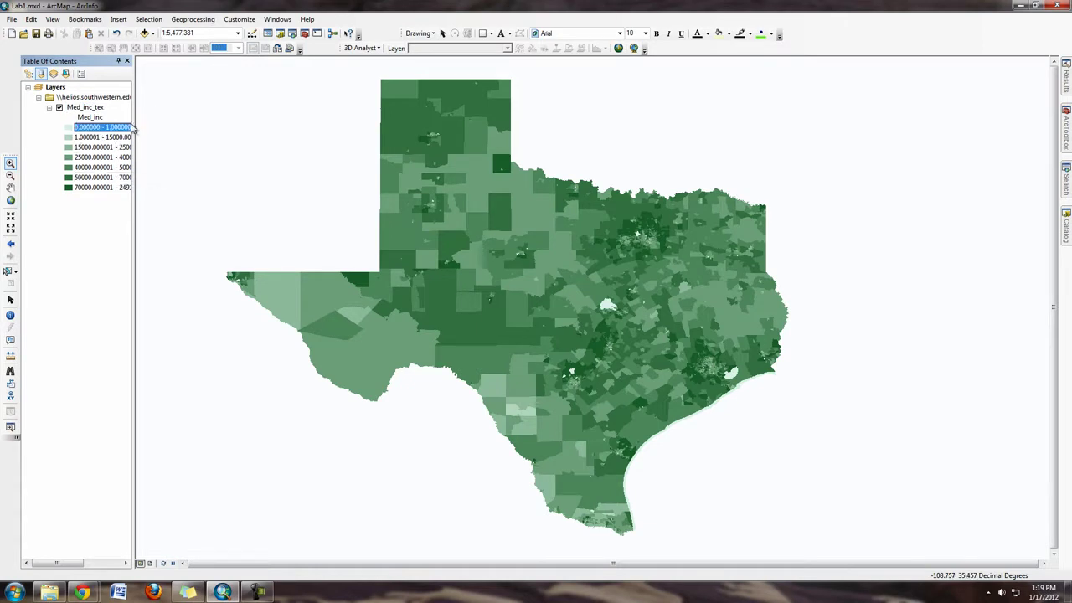
pyautogui.moveTo(134, 124); pyautogui.dragTo(197, 126)
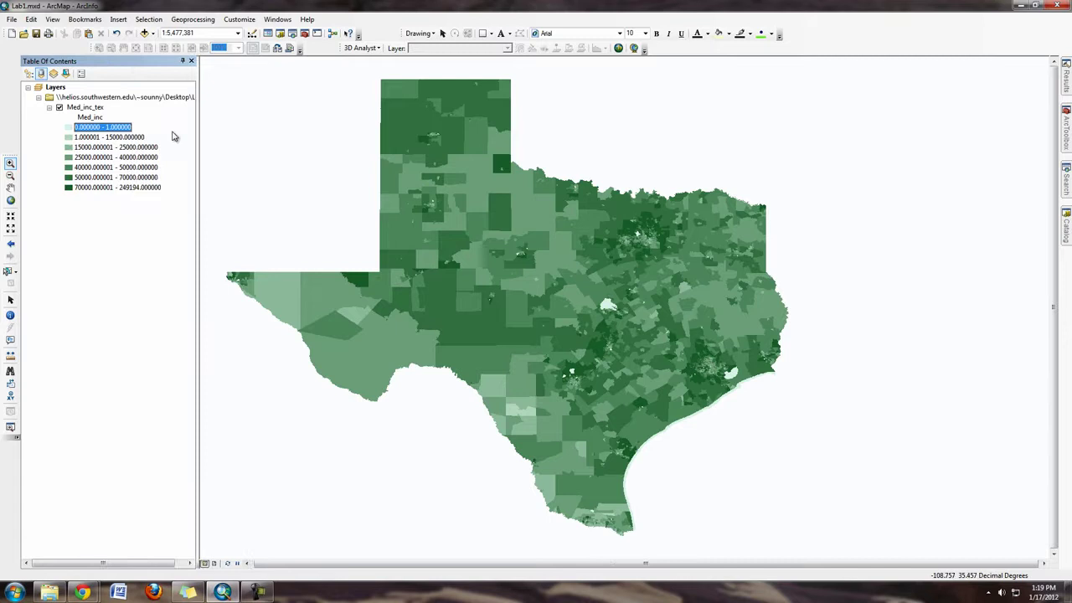
pyautogui.click(118, 122)
pyautogui.click(119, 127)
pyautogui.click(119, 128)
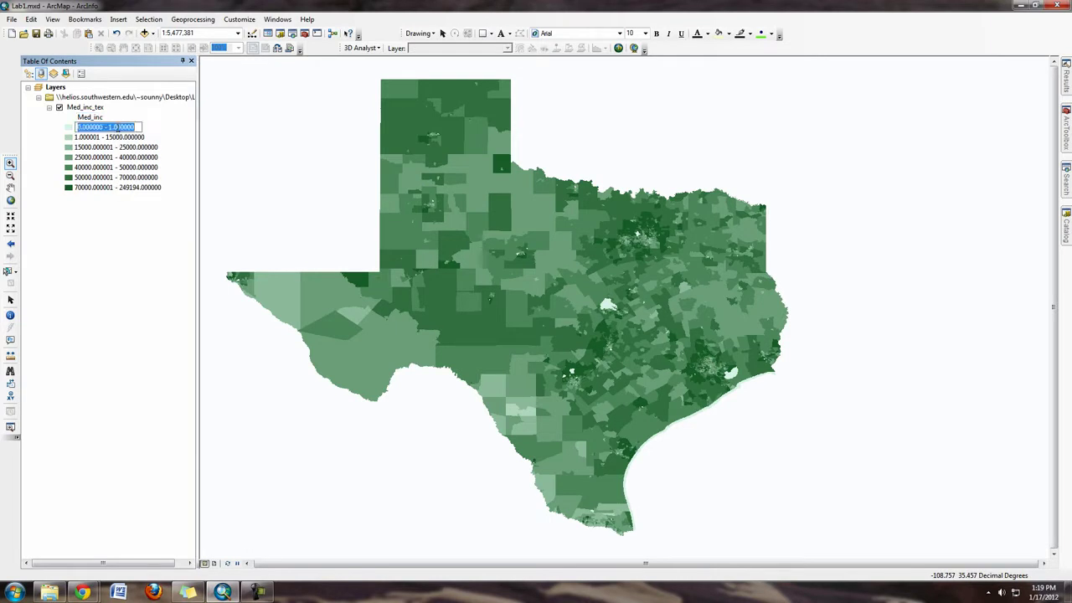
pyautogui.write('No Data')
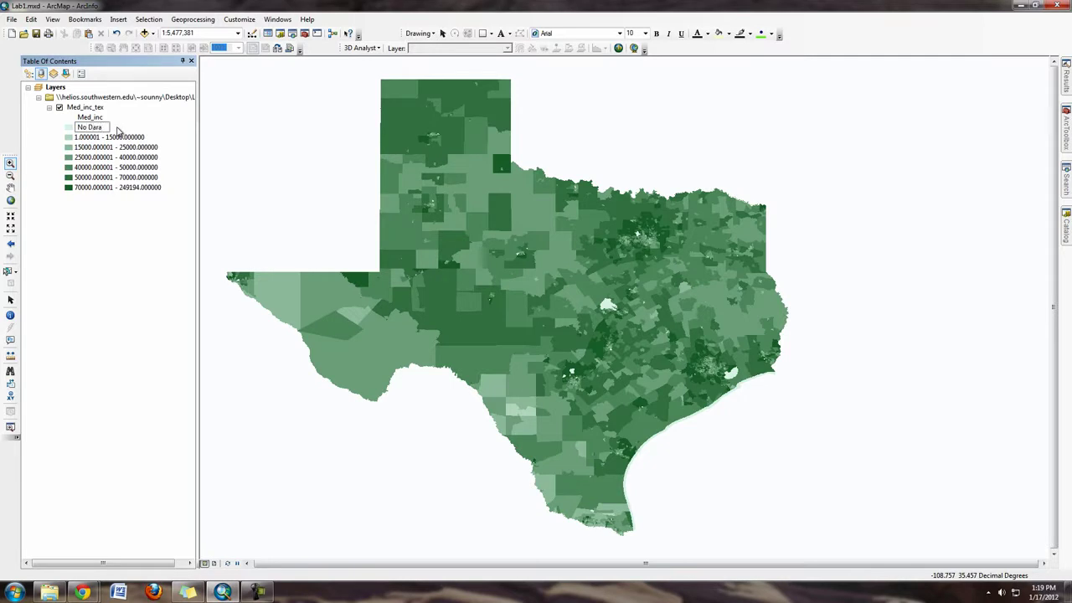
pyautogui.press('Return')
# Give the No Data class symbol a light gray fill.
pyautogui.click(69, 128)
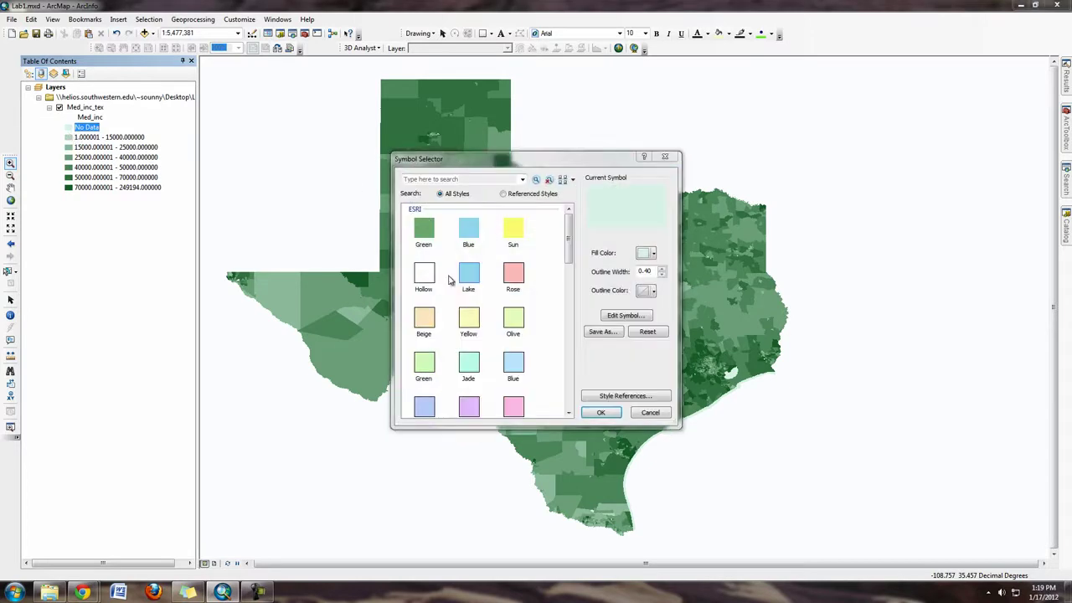
pyautogui.click(652, 254)
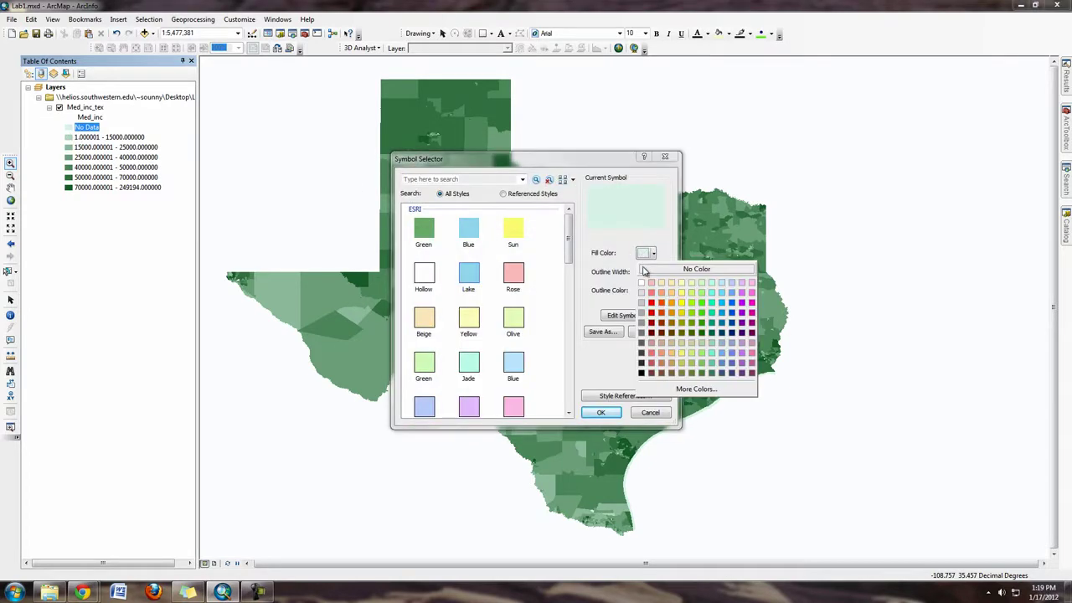
pyautogui.click(645, 269)
pyautogui.click(650, 255)
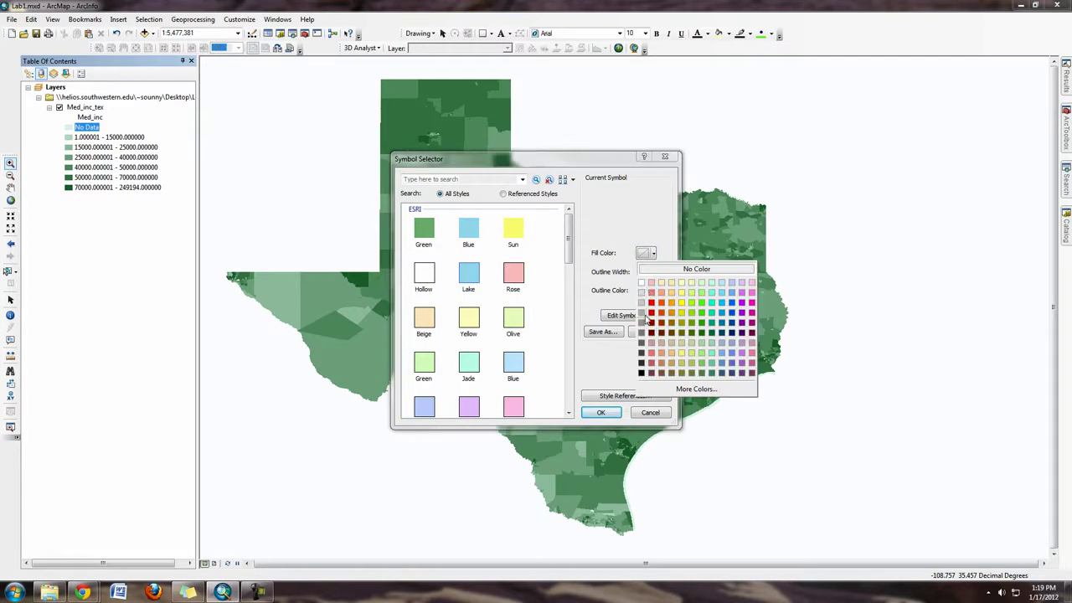
pyautogui.click(645, 293)
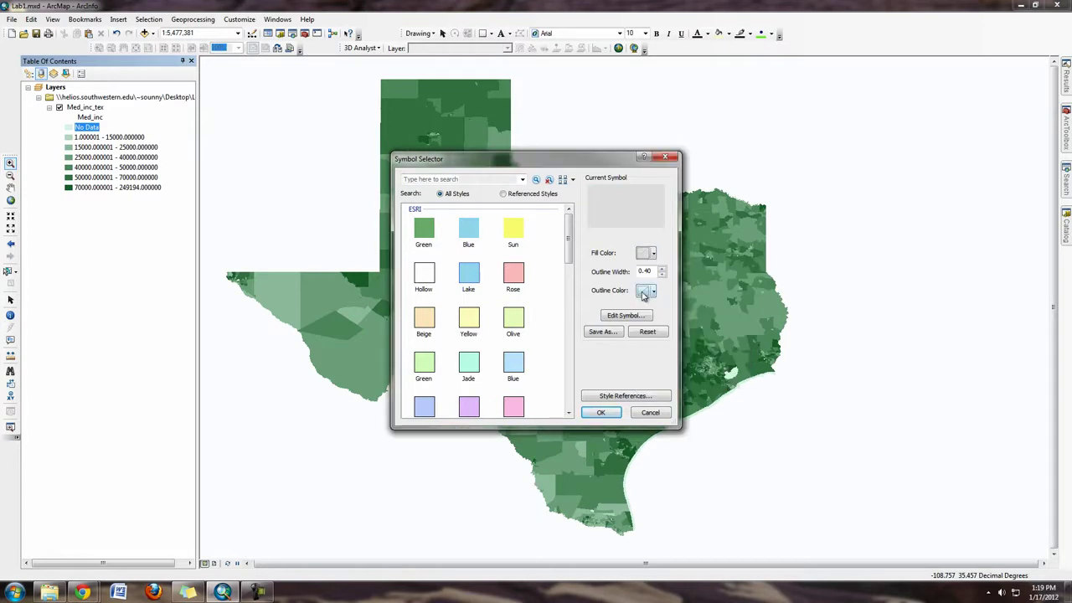
pyautogui.click(597, 413)
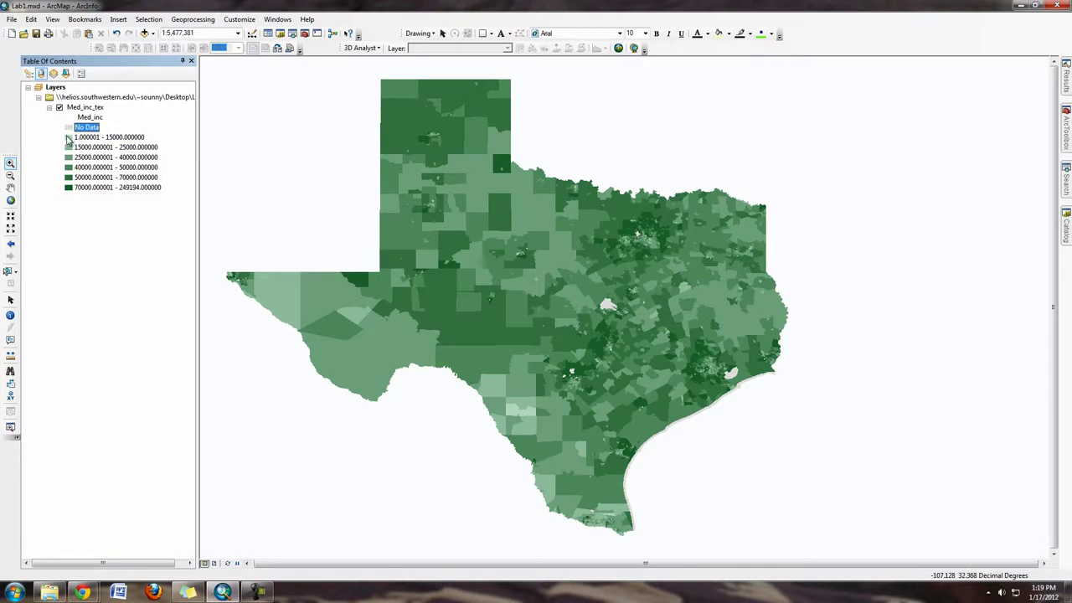
# Relabel the 1–15000 income class in the legend as "Less than 15,000".
pyautogui.click(94, 139)
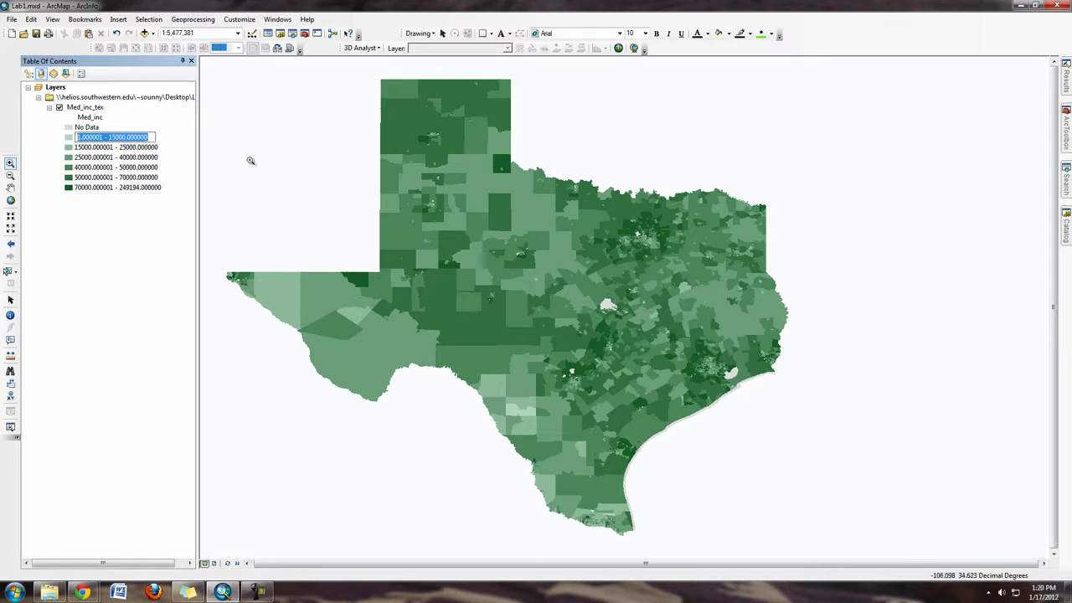
pyautogui.write('Less than')
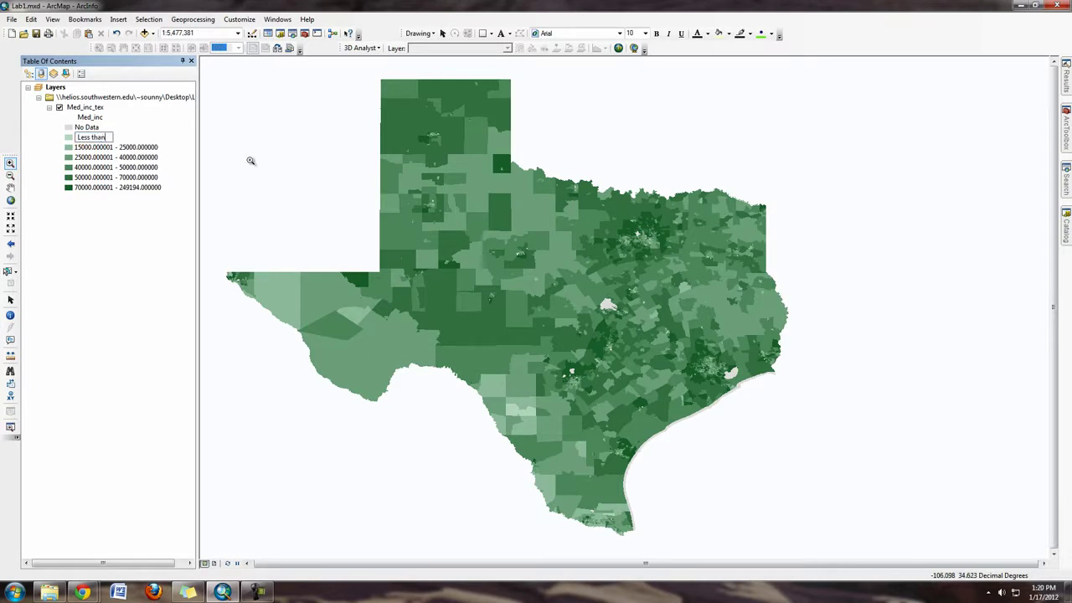
pyautogui.write(' 15,000')
pyautogui.press('Return')
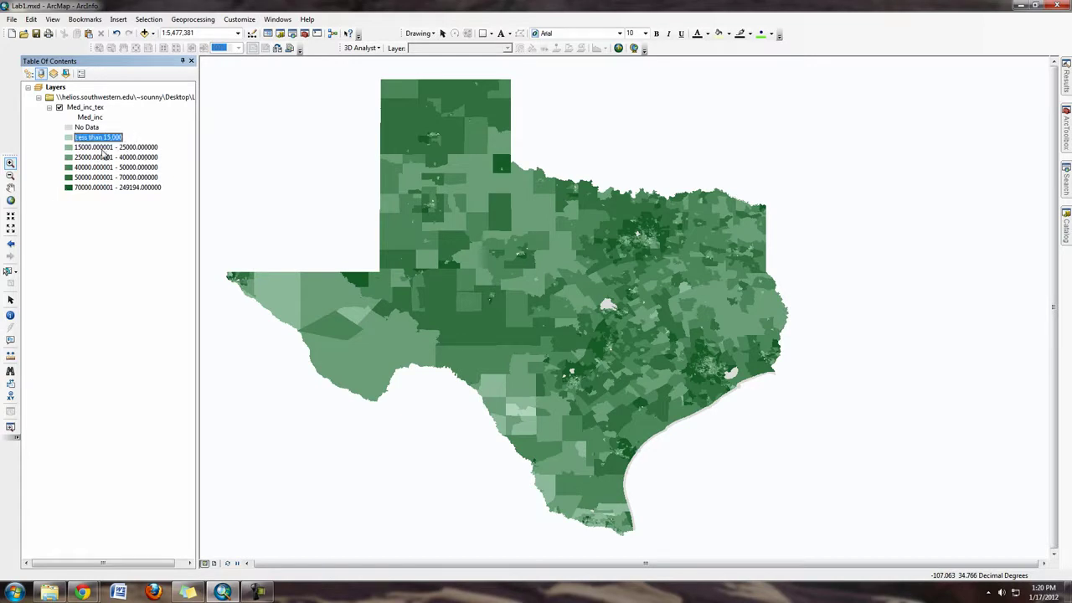
# Remove the decimals from the 15000–25000 class label and add thousands separators so it reads "15,000 - 25,000".
pyautogui.click(104, 148)
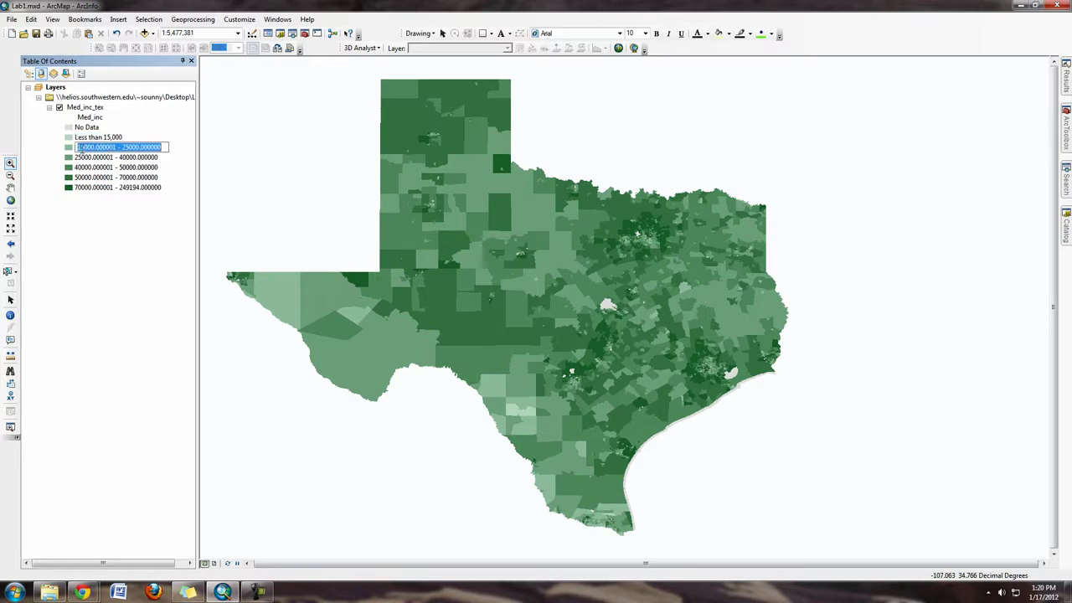
pyautogui.moveTo(95, 147); pyautogui.dragTo(119, 148)
pyautogui.press('Delete')
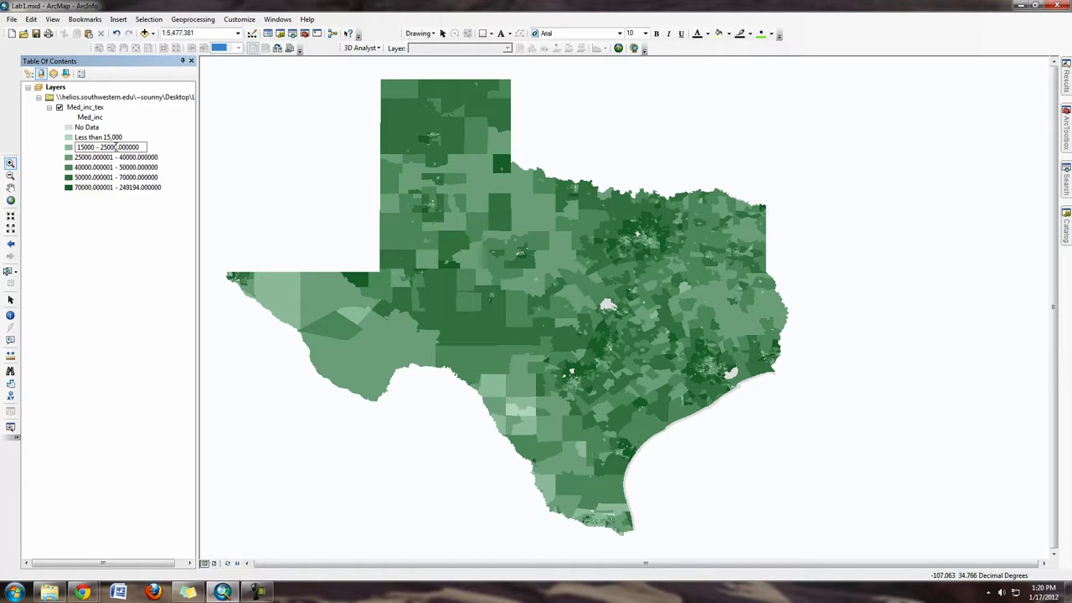
pyautogui.moveTo(118, 148); pyautogui.dragTo(176, 148)
pyautogui.press('Delete')
pyautogui.write(',')
pyautogui.write(',')
pyautogui.press('Return')
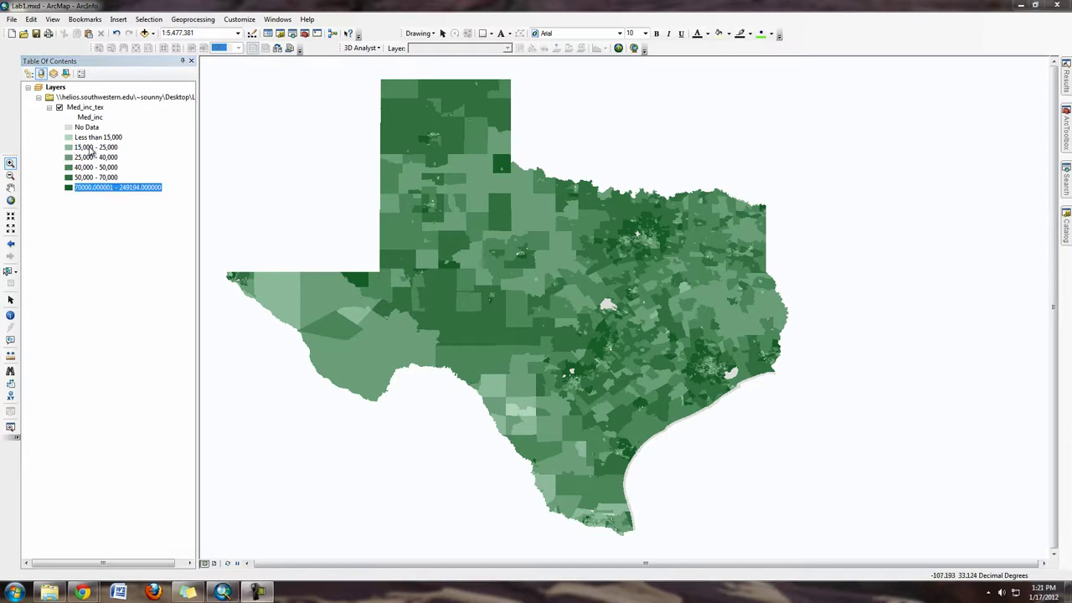
# Relabel the highest income class in the legend as "More than 70,000".
pyautogui.click(95, 187)
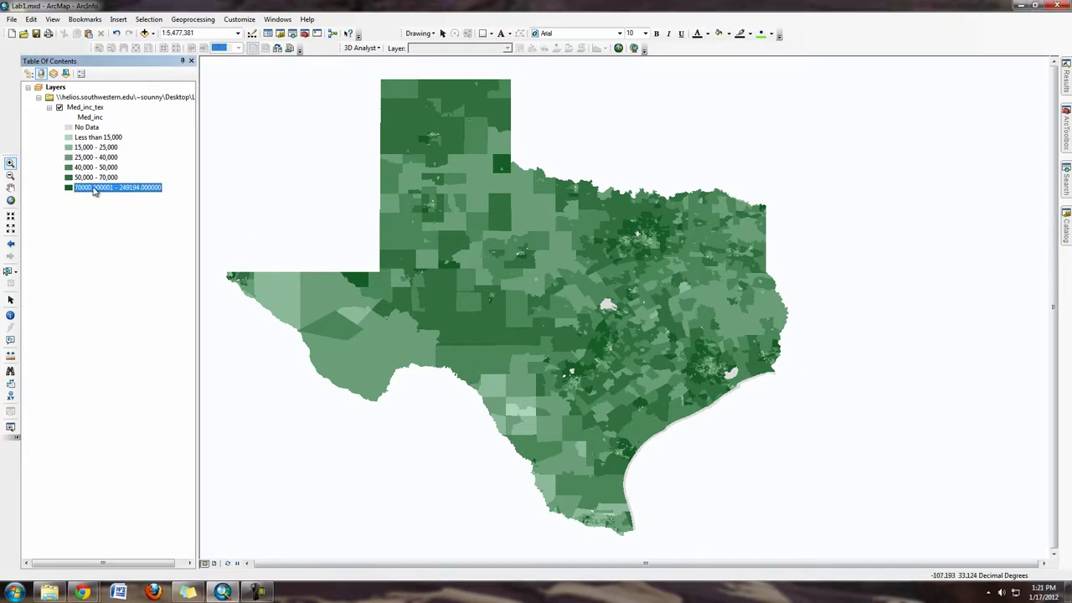
pyautogui.click(114, 189)
pyautogui.write('More Than 70,000')
pyautogui.press('Return')
pyautogui.click(68, 188)
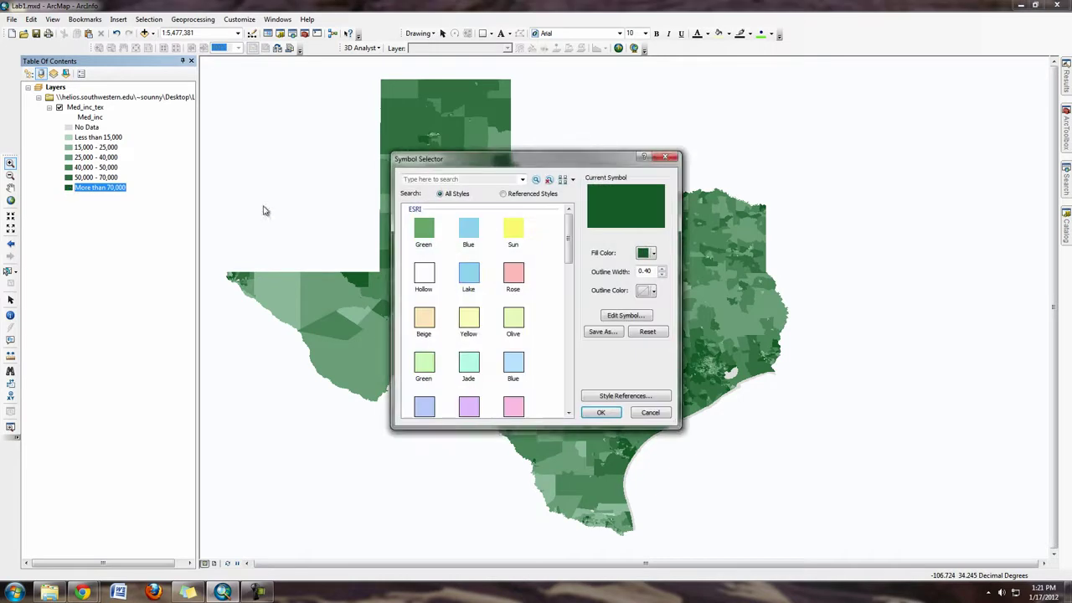
pyautogui.click(651, 253)
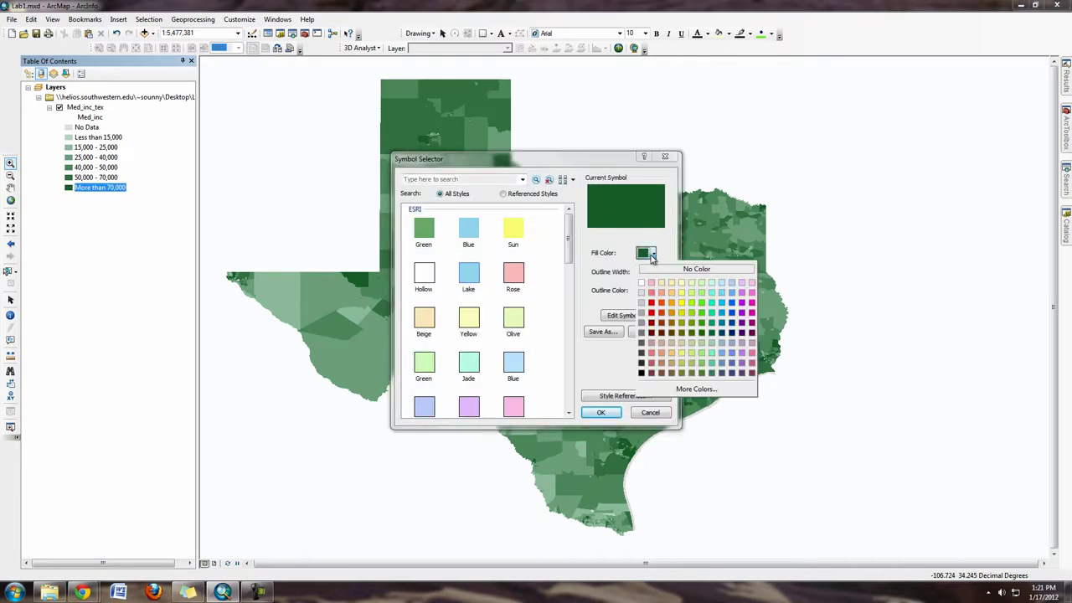
pyautogui.click(652, 254)
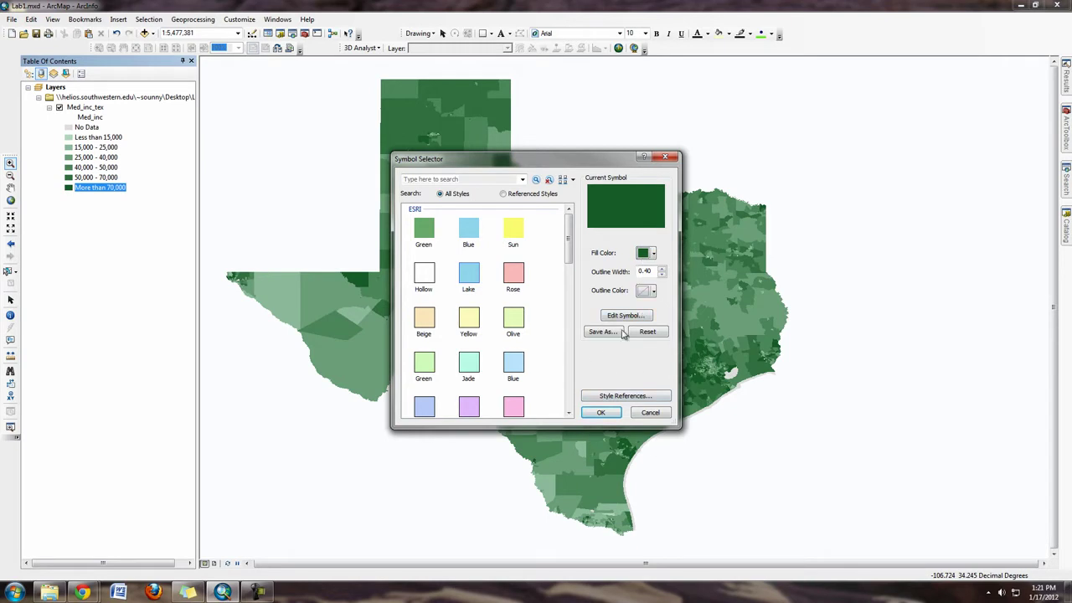
pyautogui.click(651, 412)
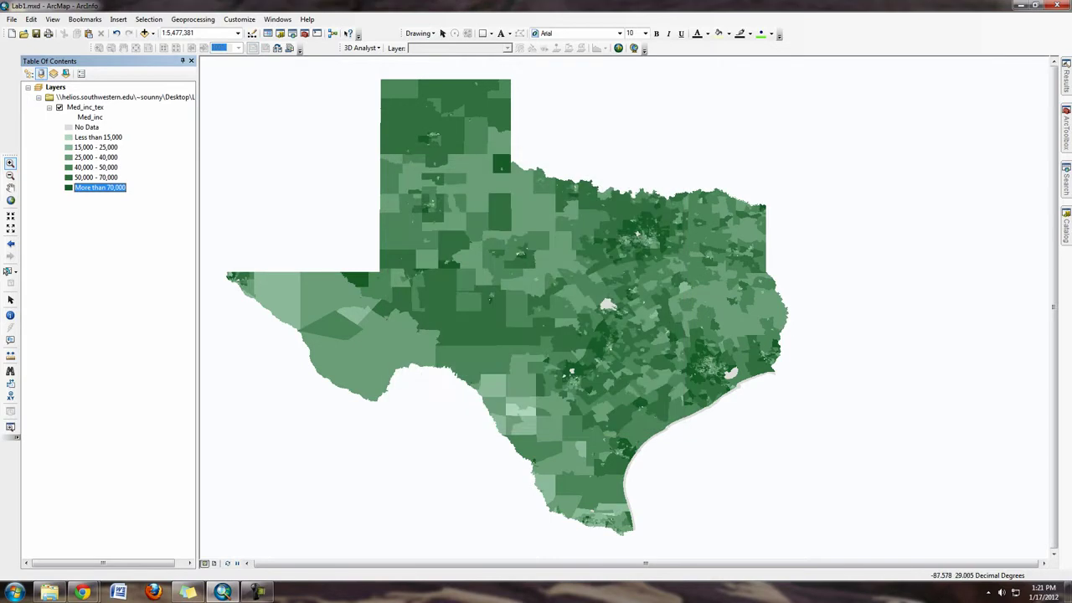